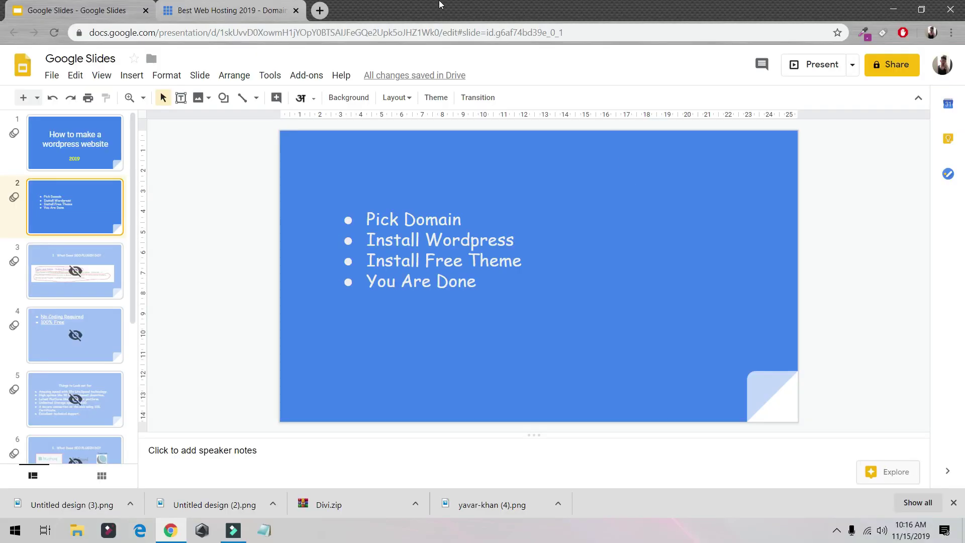
Load the creator's YouTube channel from the bookmarks bar in a new browser tab.
left_click(320, 10)
left_click(88, 53)
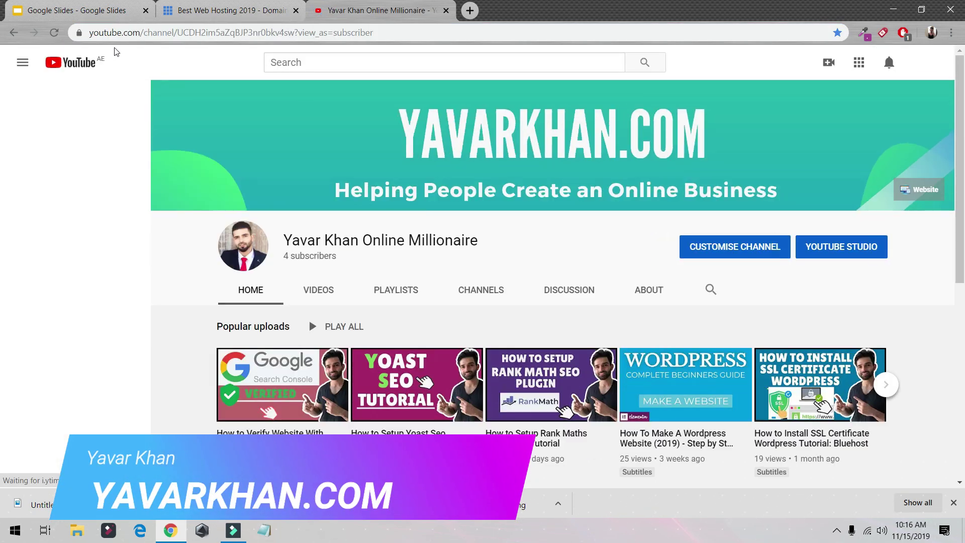
scroll(382, 171, "down", 2)
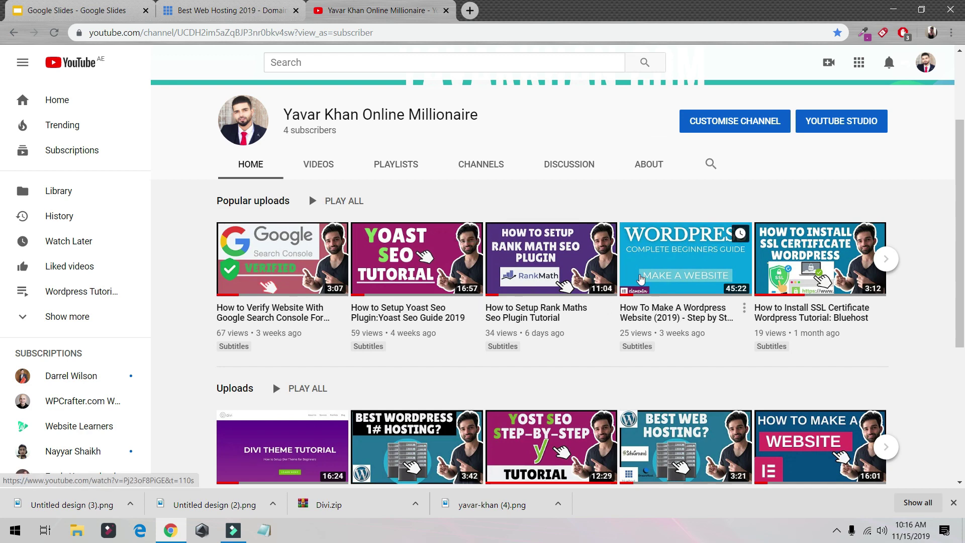
scroll(593, 256, "up", 2)
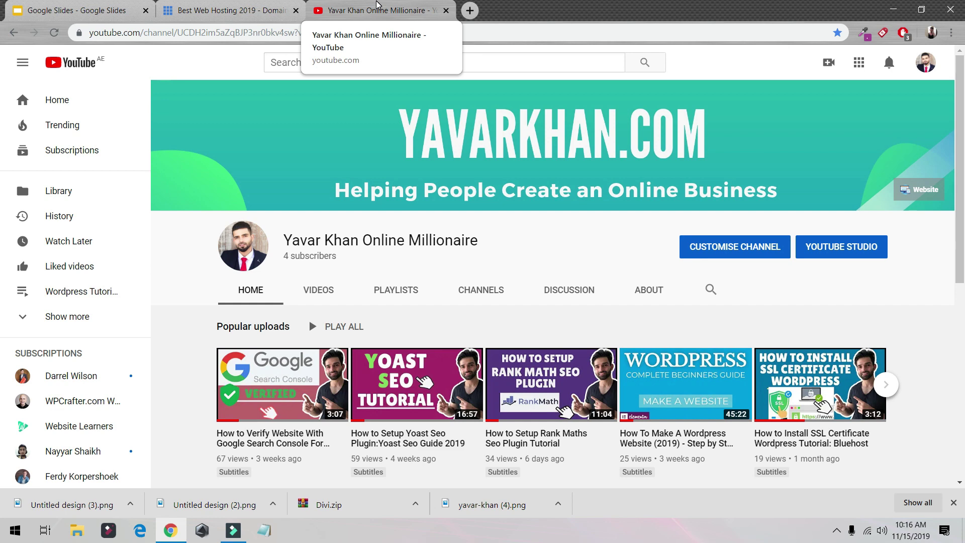
On the Bluehost homepage, highlight 'The Best Web Hosting' heading and the 'FREE SSL Certificate Included' line.
left_click(203, 10)
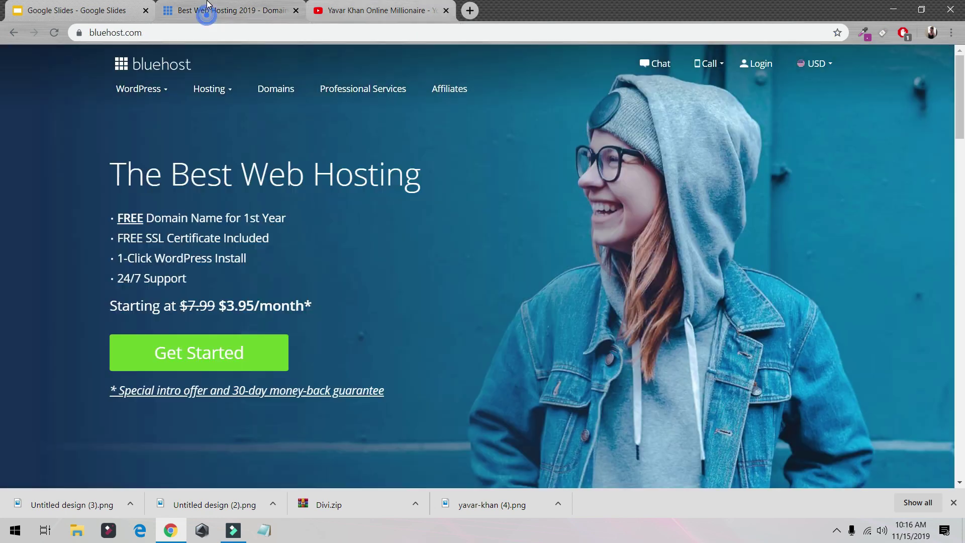
mouse_move(141, 120)
left_click_drag(111, 166, 417, 176)
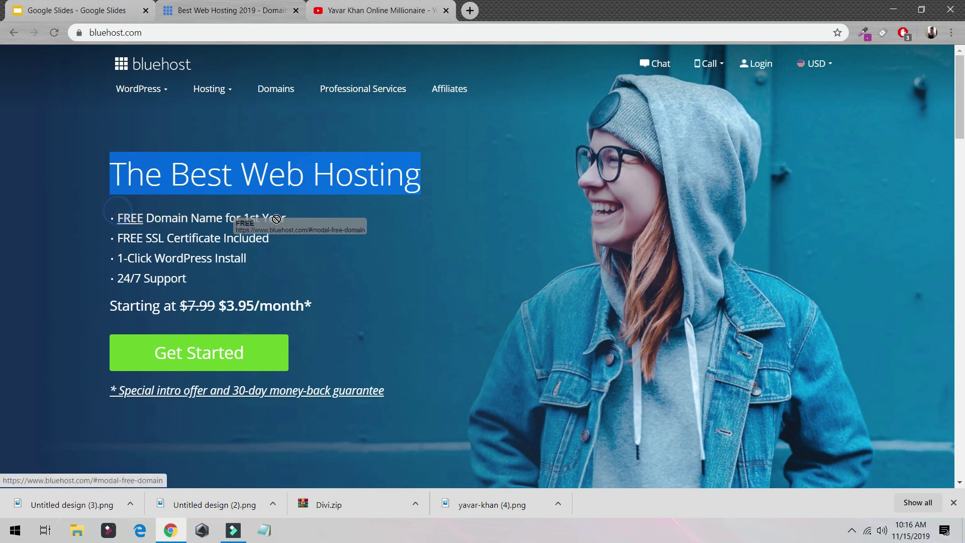
left_click_drag(284, 237, 112, 247)
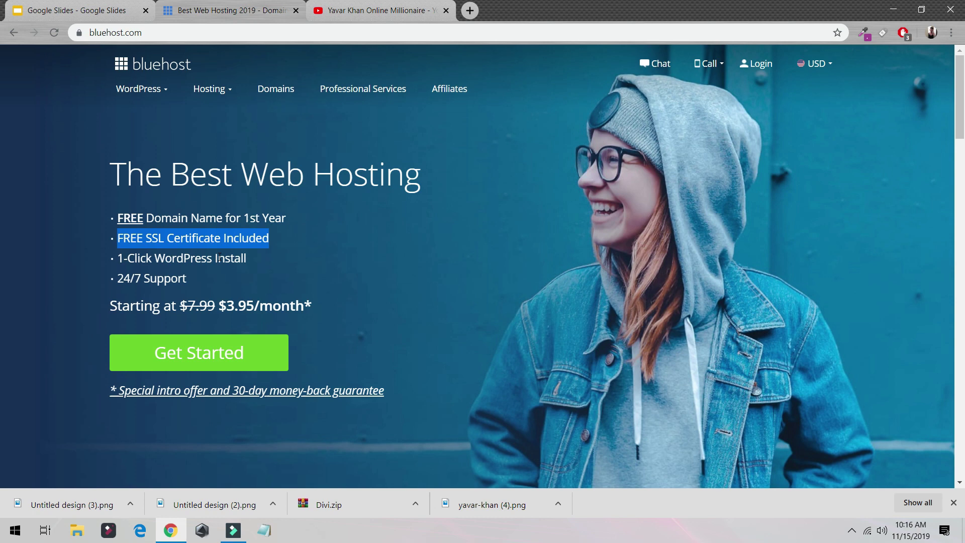
Highlight the 'Pick Domain' and 'Install Wordpress' bullets on slide 2, then return to Bluehost.
left_click(61, 11)
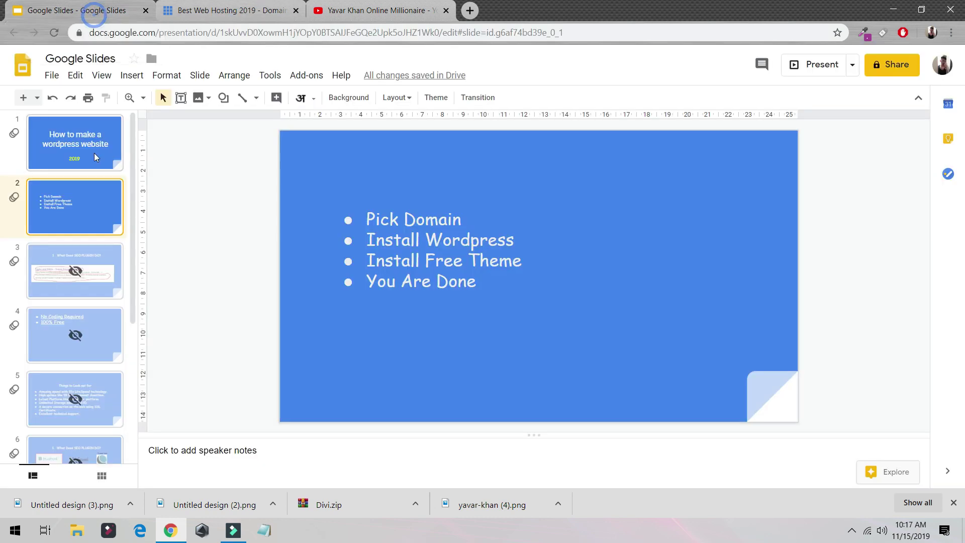
left_click(363, 233)
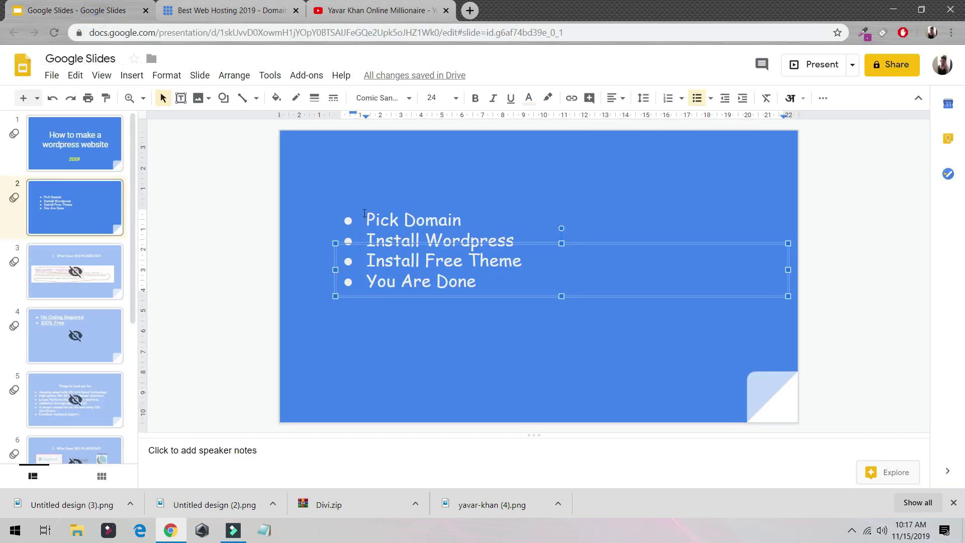
left_click_drag(365, 217, 488, 210)
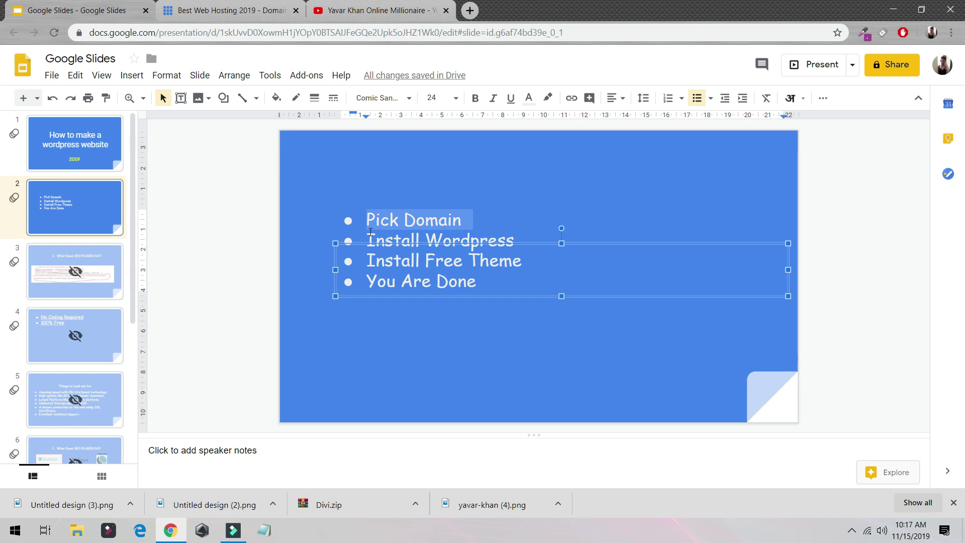
left_click_drag(364, 237, 513, 240)
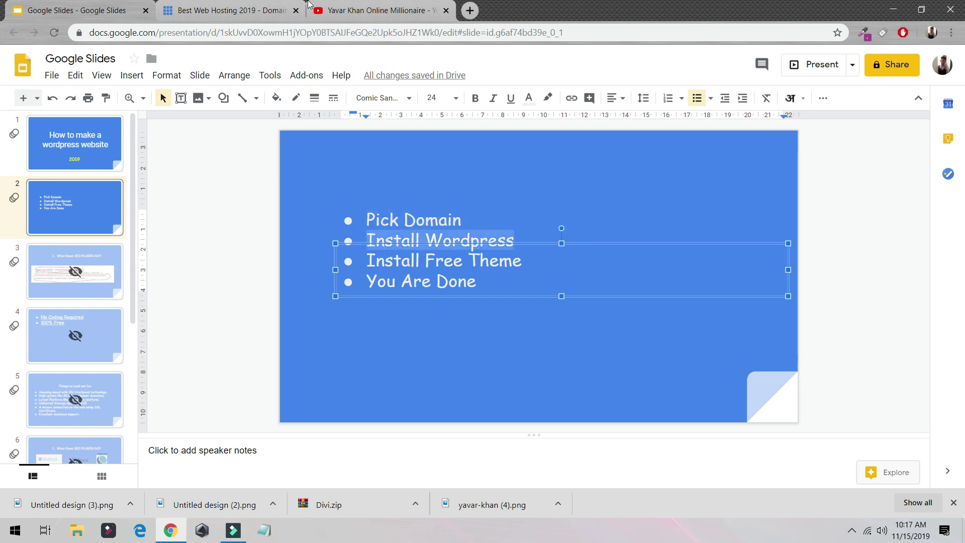
left_click(229, 12)
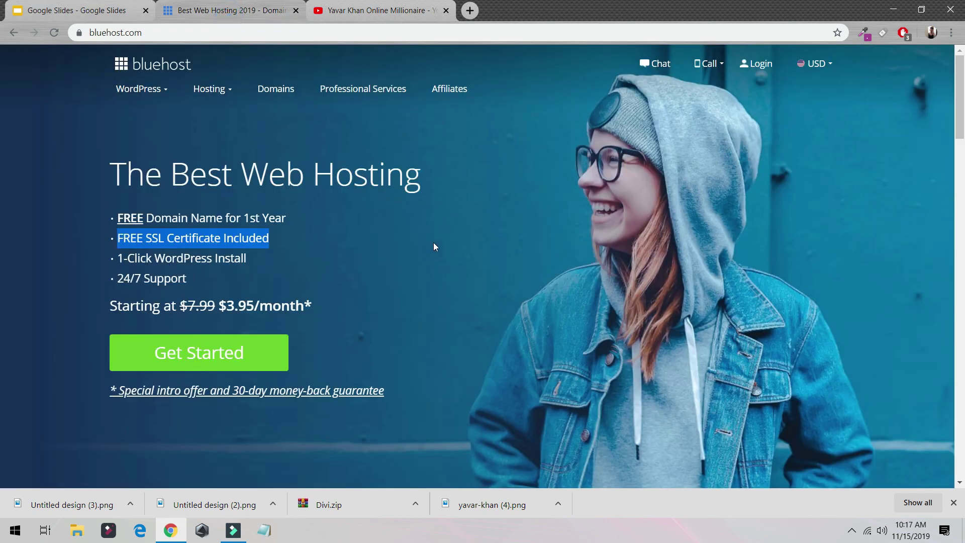
Select a hosting plan and enter a new domain name ending in 24423 to continue signup.
left_click(229, 351)
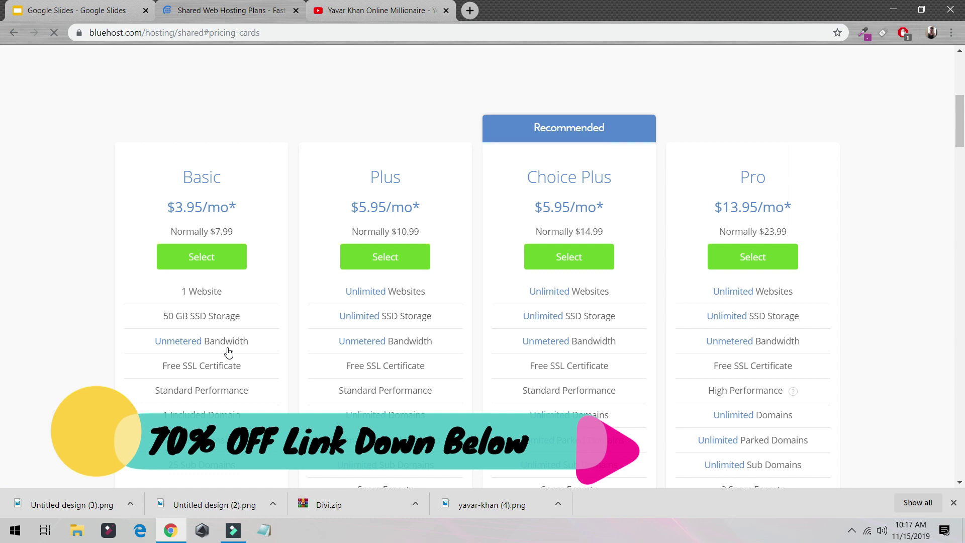
left_click(551, 265)
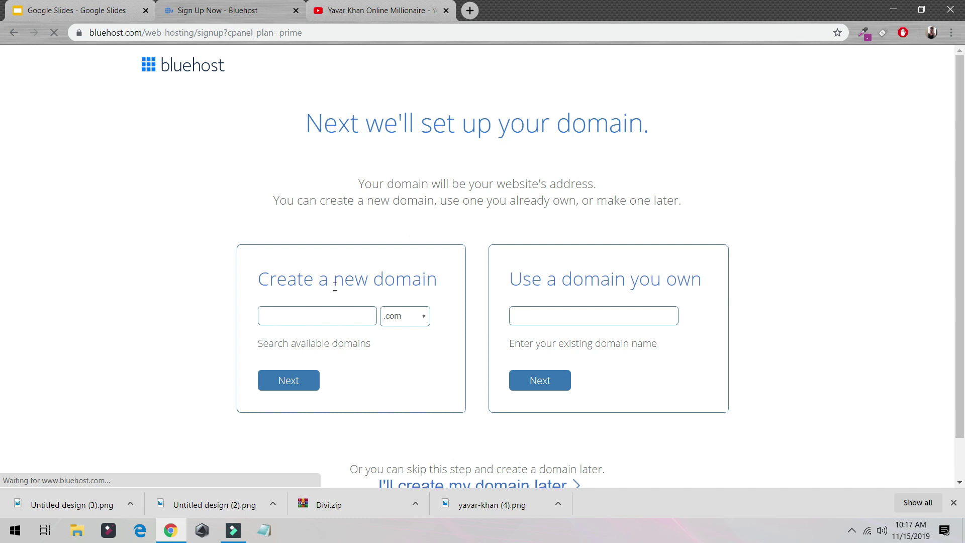
left_click(321, 316)
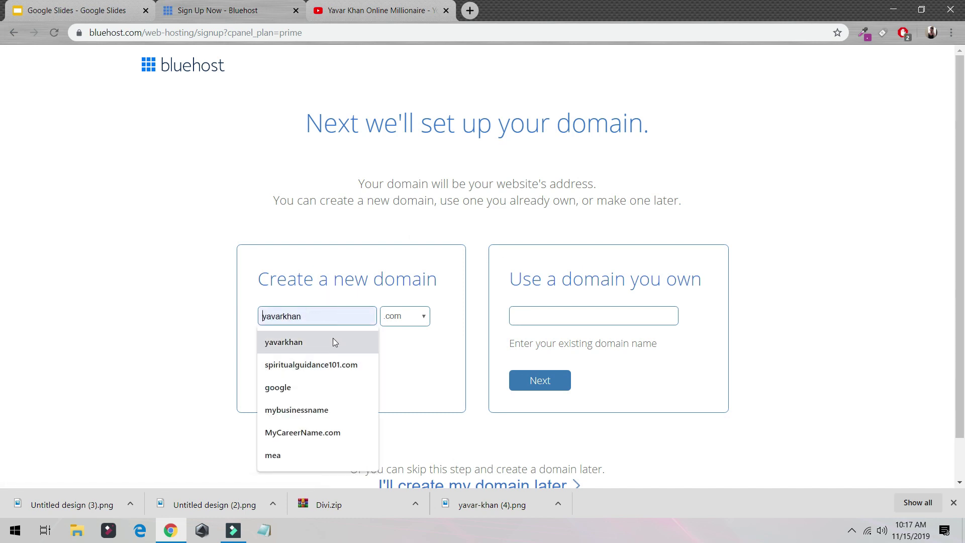
left_click(332, 338)
left_click(346, 318)
type("24423")
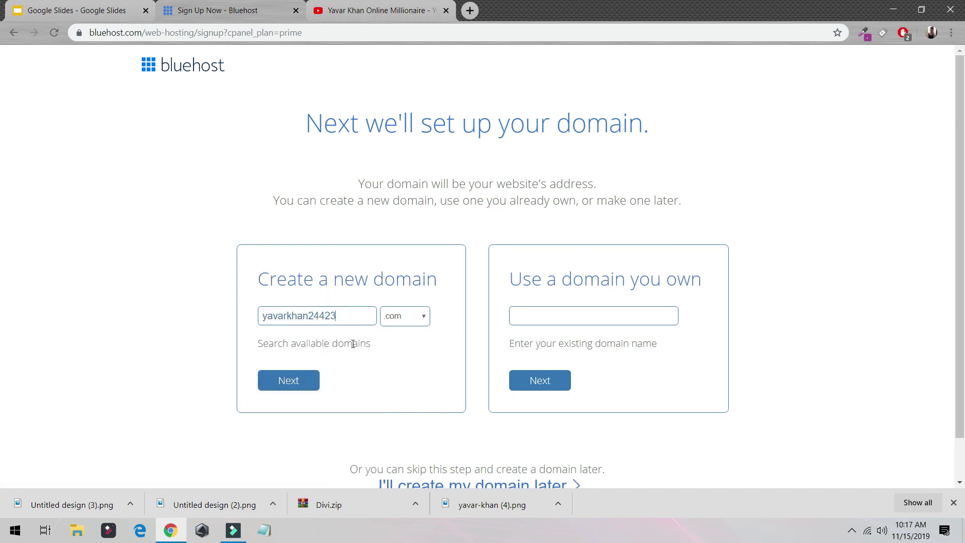
left_click(310, 379)
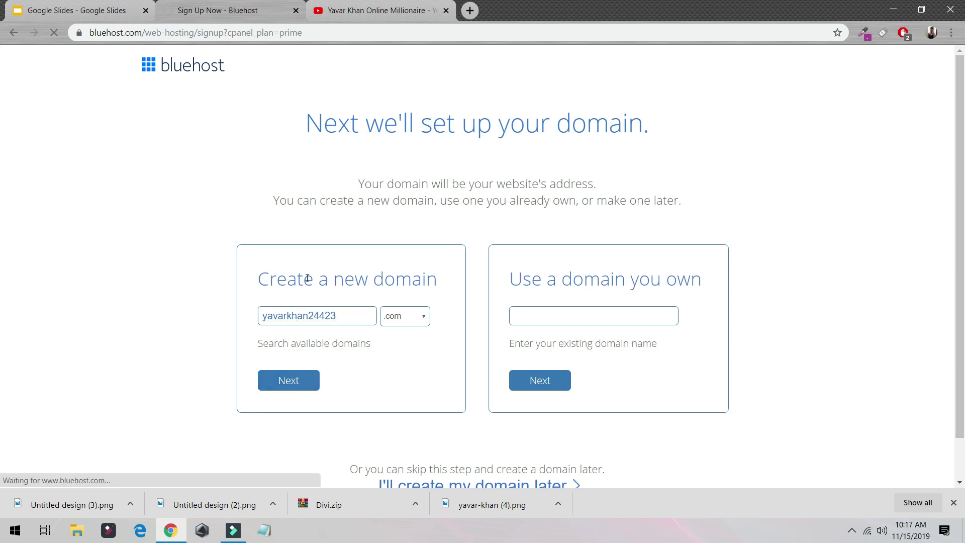
Change the account plan to Prime 12 Month and accept the terms of service.
scroll(411, 186, "down", 5)
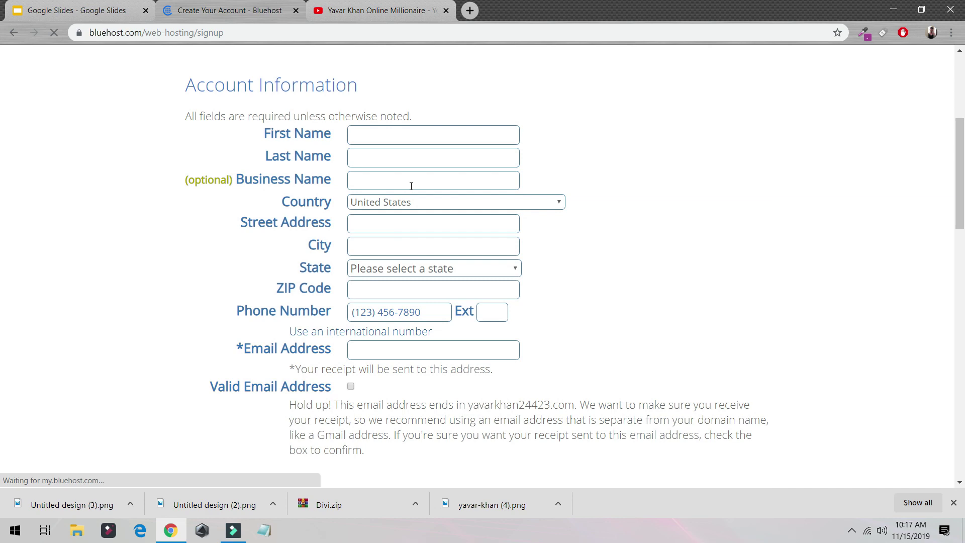
scroll(397, 181, "down", 20)
scroll(401, 205, "up", 8)
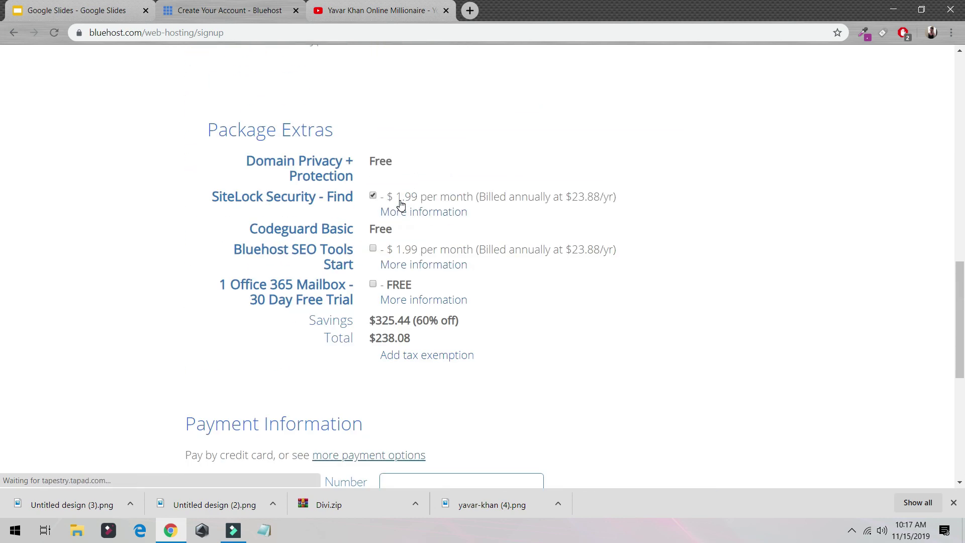
scroll(401, 204, "up", 5)
left_click(431, 220)
left_click(431, 234)
scroll(472, 241, "down", 8)
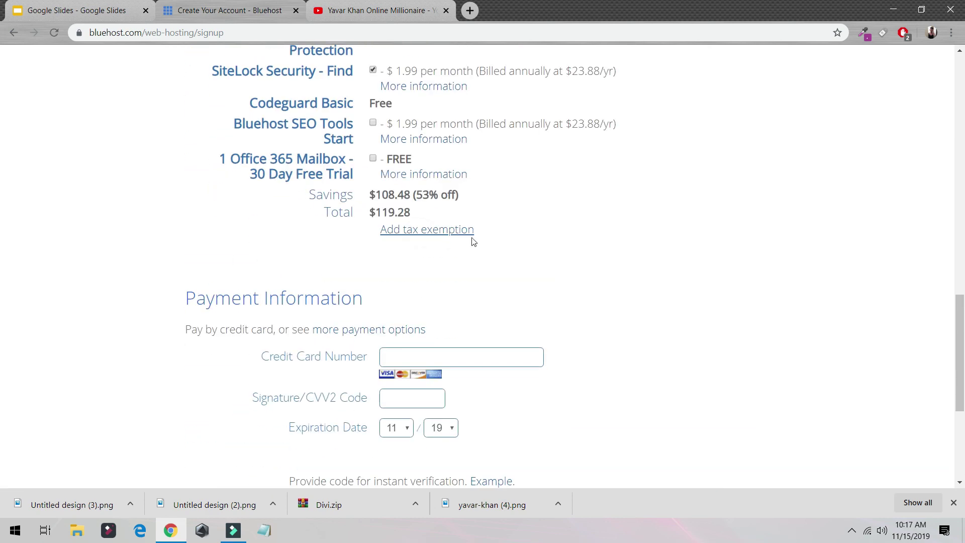
scroll(475, 243, "down", 5)
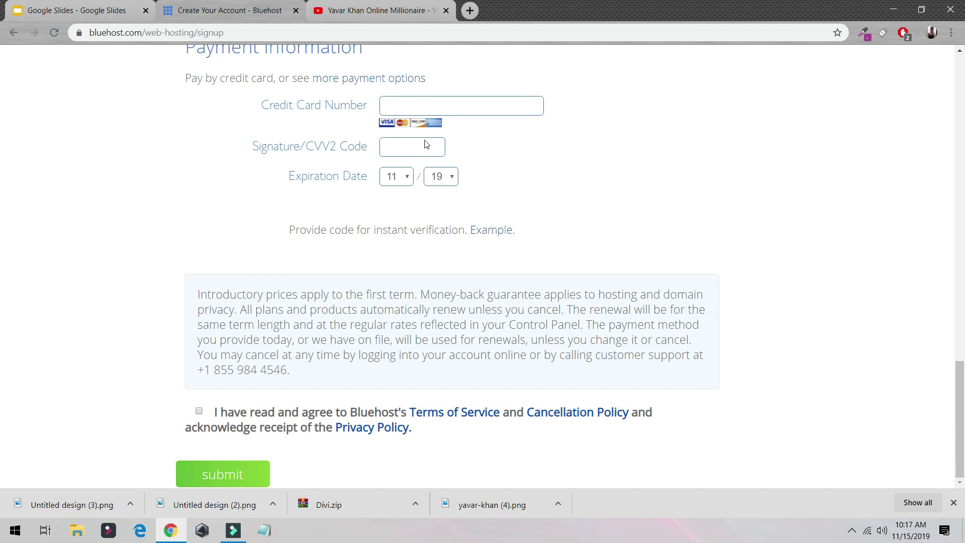
left_click(200, 412)
left_click(263, 30)
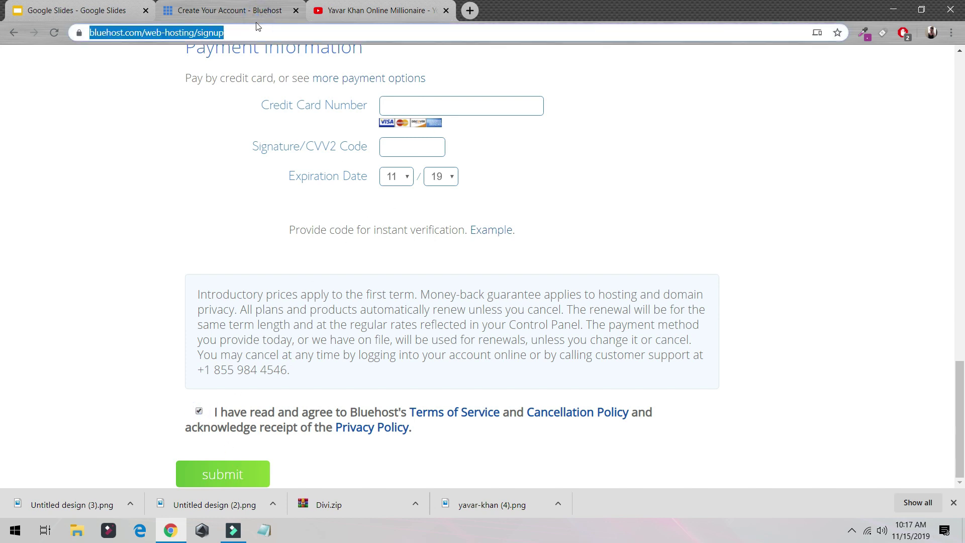
Go to bluehost.com and log in to the Bluehost Portal home.
type("bluee")
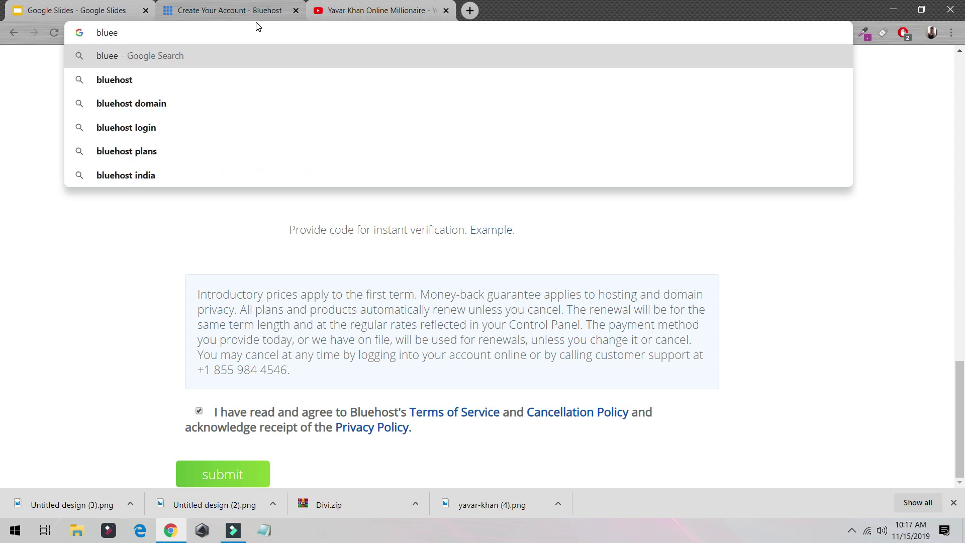
key("ctrl+a")
type("blue")
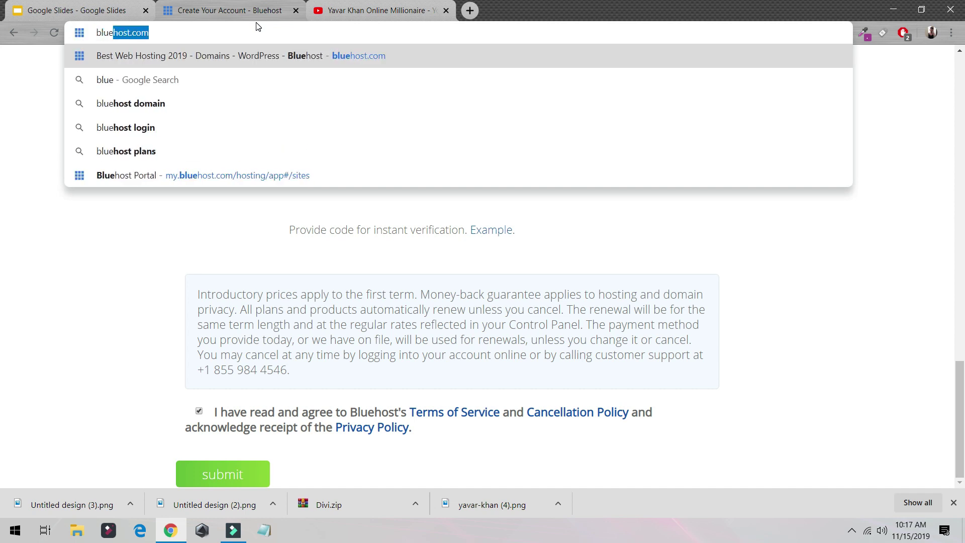
key("Return")
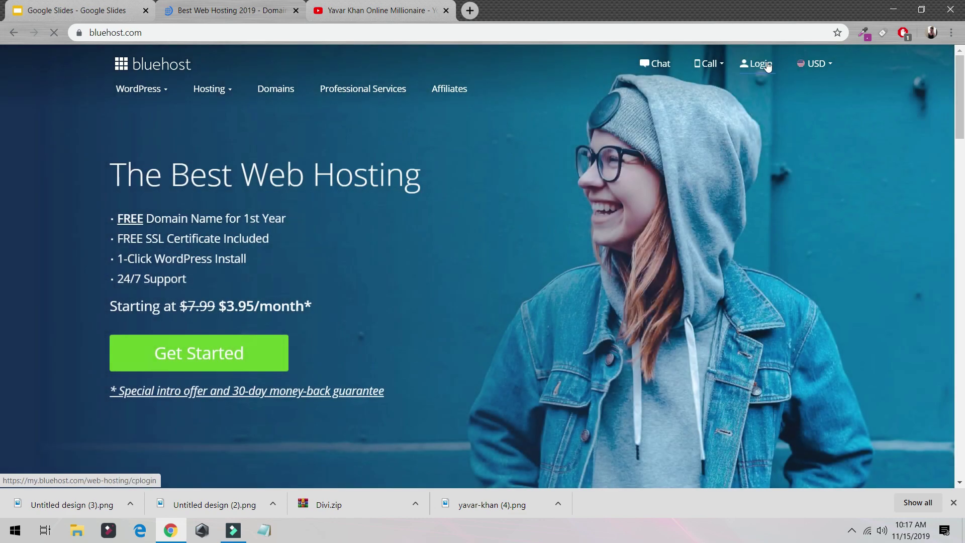
left_click(763, 64)
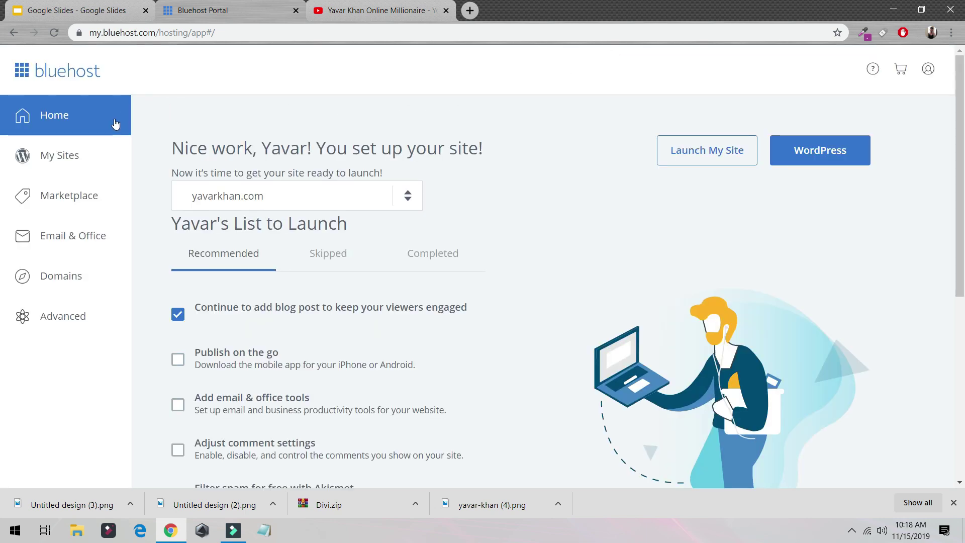
Start creating a new WordPress site named 'test' from the sites list.
left_click(95, 157)
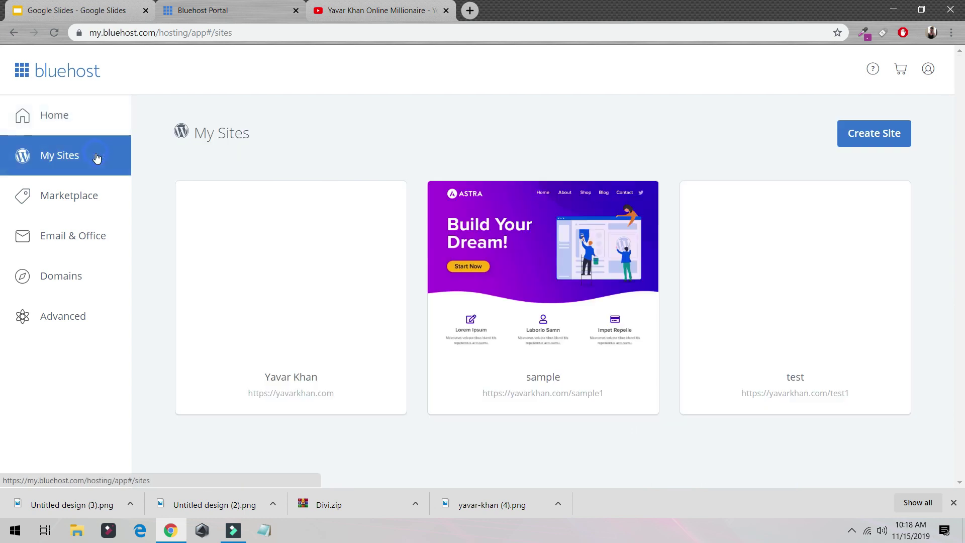
left_click(866, 137)
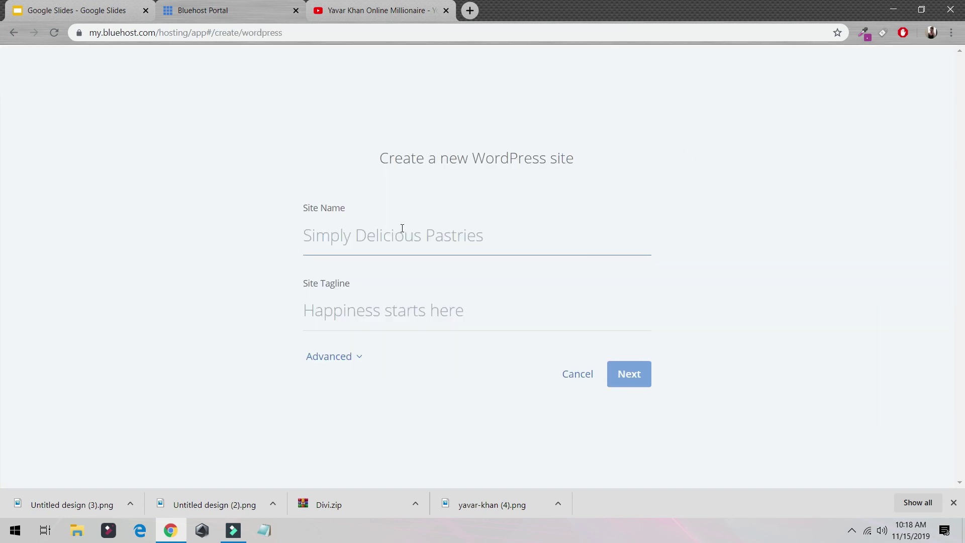
type("test2")
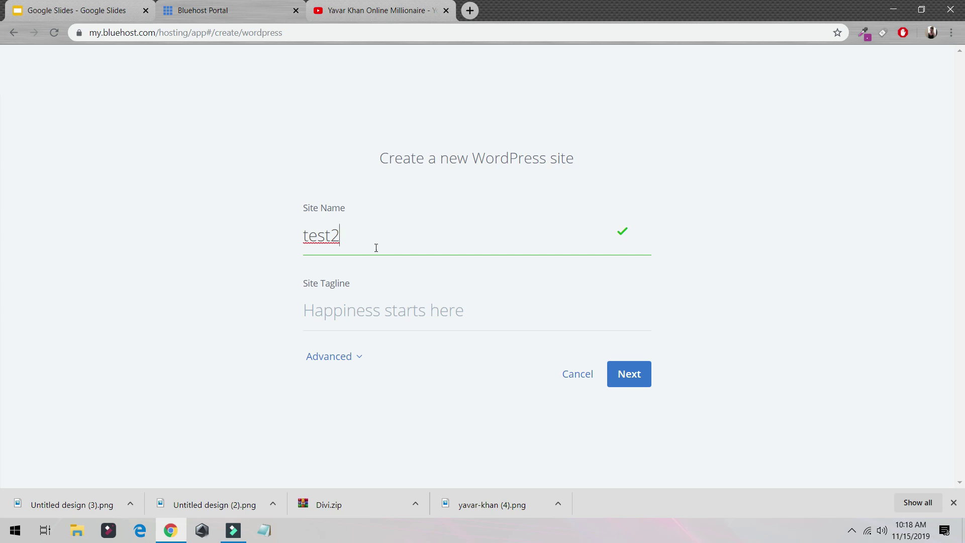
left_click(630, 372)
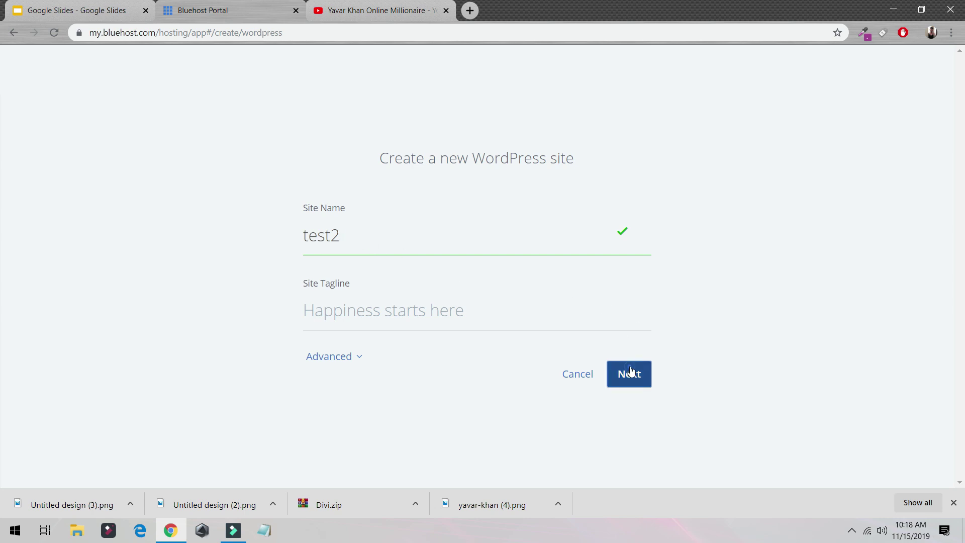
Install it on yavarkhan.com in directory /test2, turning off the WP Forms and Opt-in Monster plugins.
left_click(535, 243)
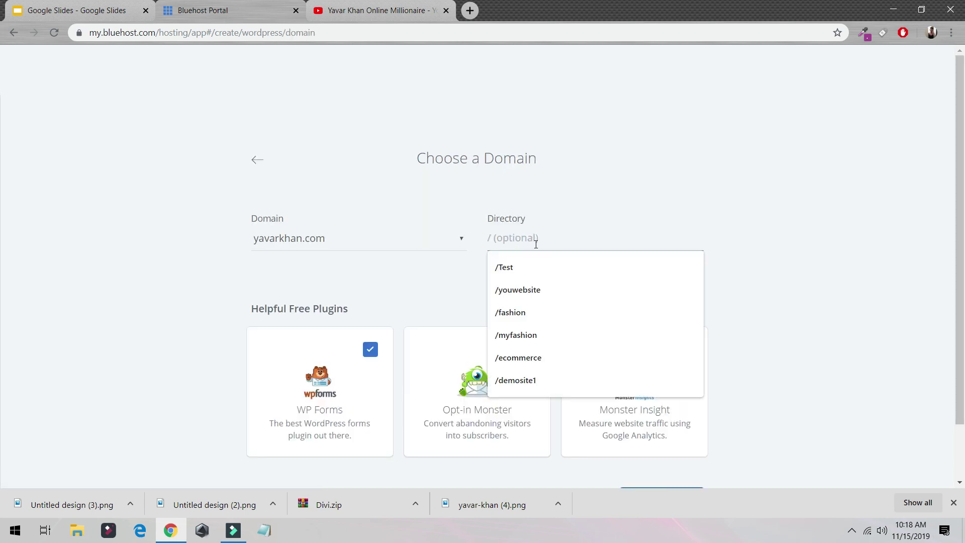
type("/test2")
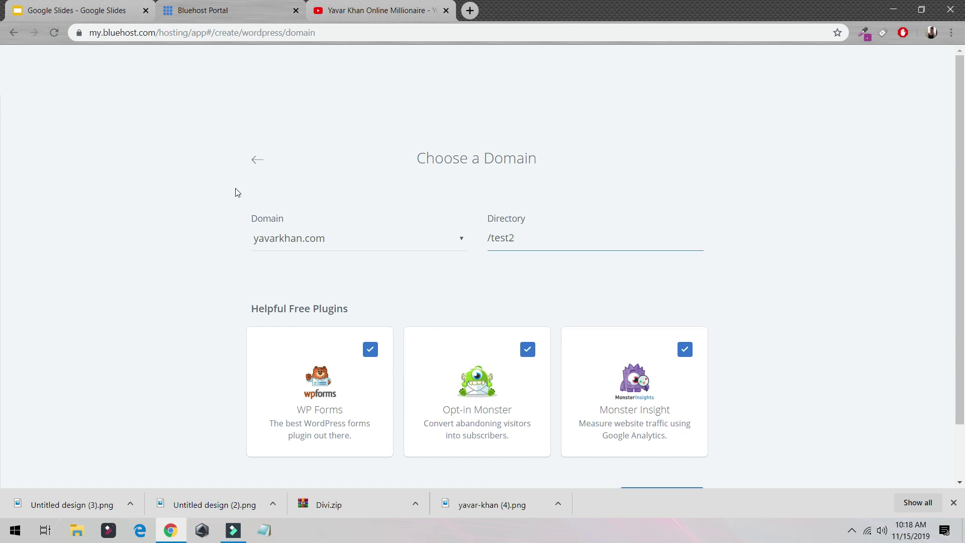
left_click(304, 237)
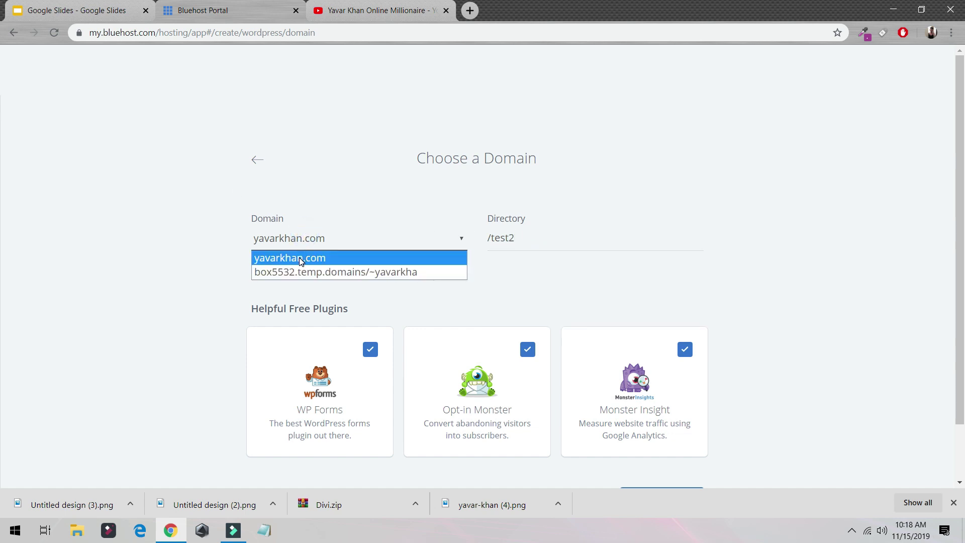
left_click(299, 257)
left_click_drag(534, 236, 480, 239)
left_click(370, 349)
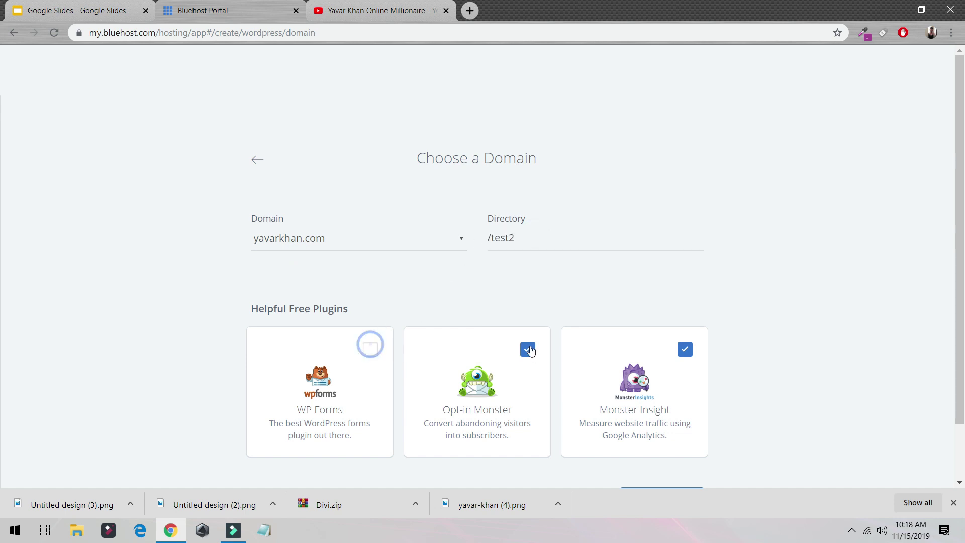
left_click(527, 349)
Turn off Monster Insight, then open yavarkhan.com in a new tab and scroll through it.
left_click(684, 350)
left_click(469, 10)
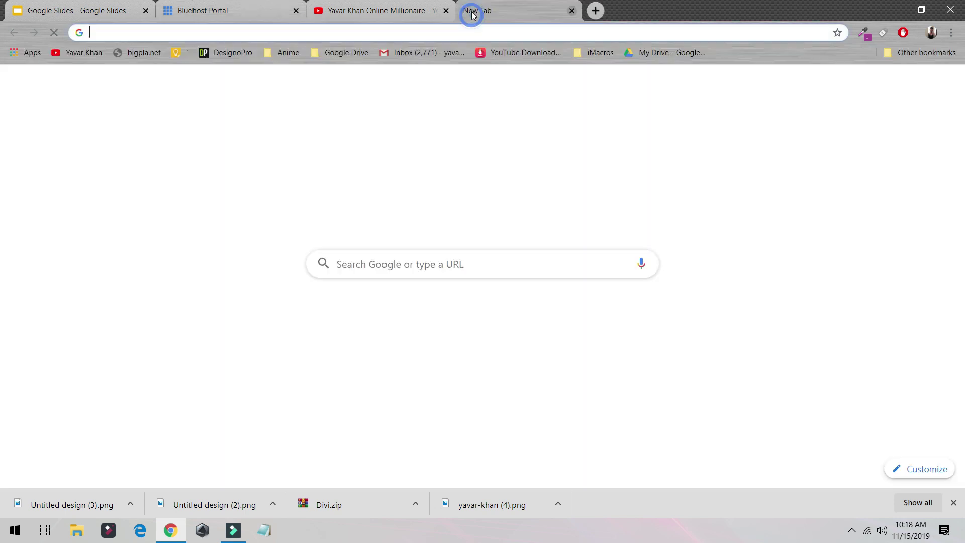
type("yavarkhan.com")
left_click(142, 57)
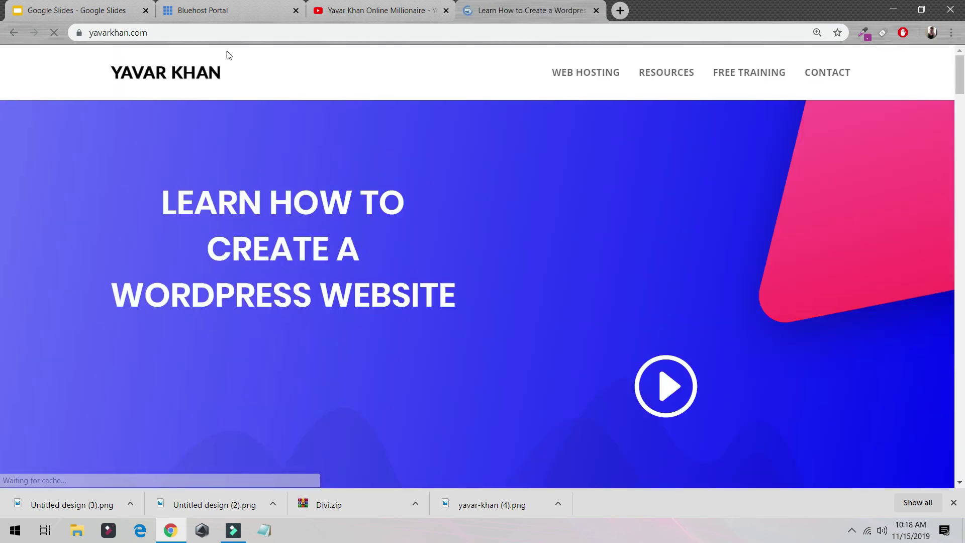
scroll(348, 176, "down", 10)
scroll(69, 191, "down", 5)
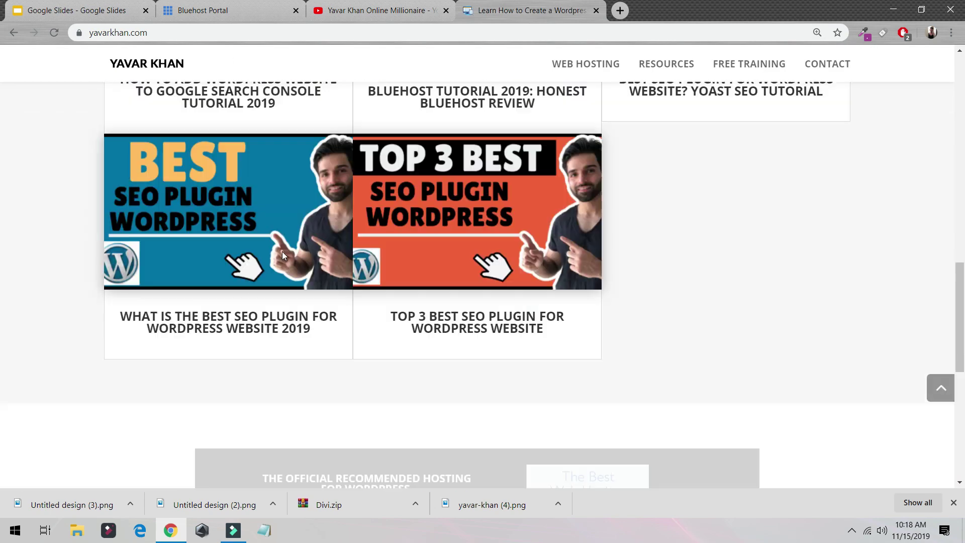
scroll(282, 251, "up", 15)
Back in Bluehost, confirm the /test2 directory and create the WordPress site.
left_click(236, 11)
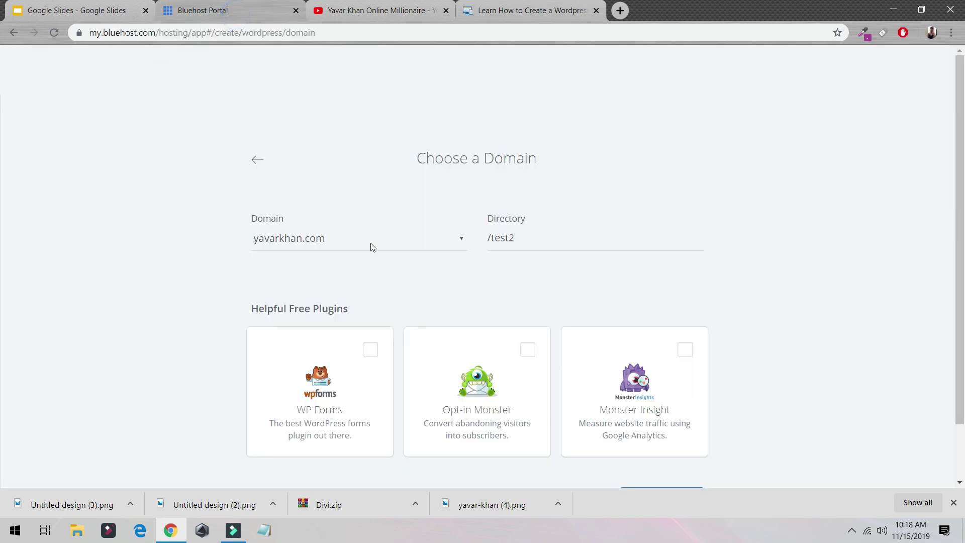
triple_click(539, 240)
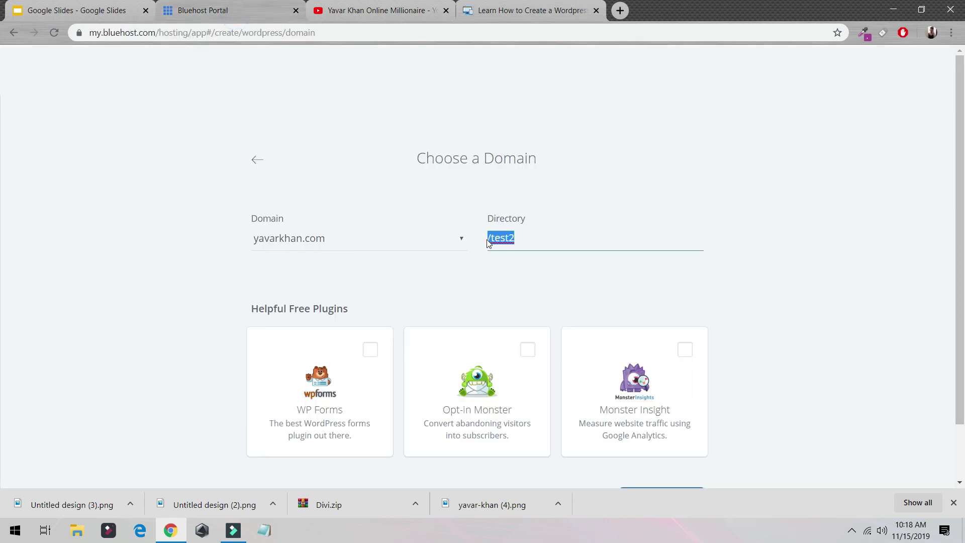
scroll(583, 274, "down", 2)
left_click(673, 441)
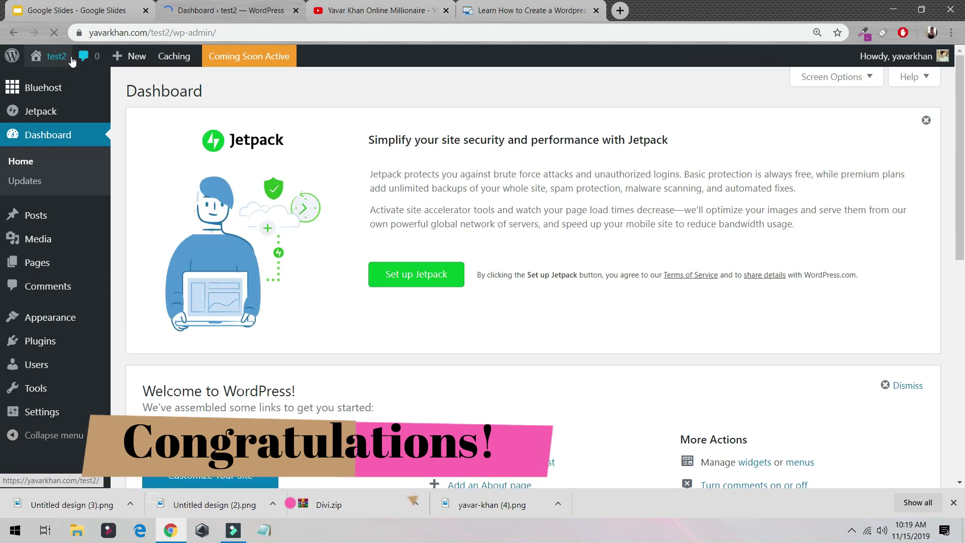
Open the yavarkhan.com/test2 front page in a new tab and scroll to the Hello world! post.
middle_click(53, 55)
left_click(352, 3)
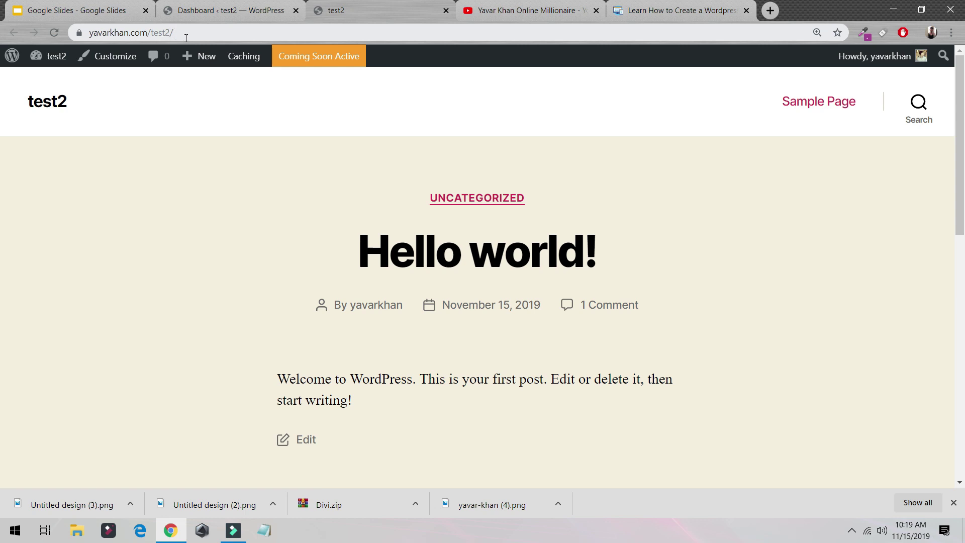
scroll(405, 237, "down", 15)
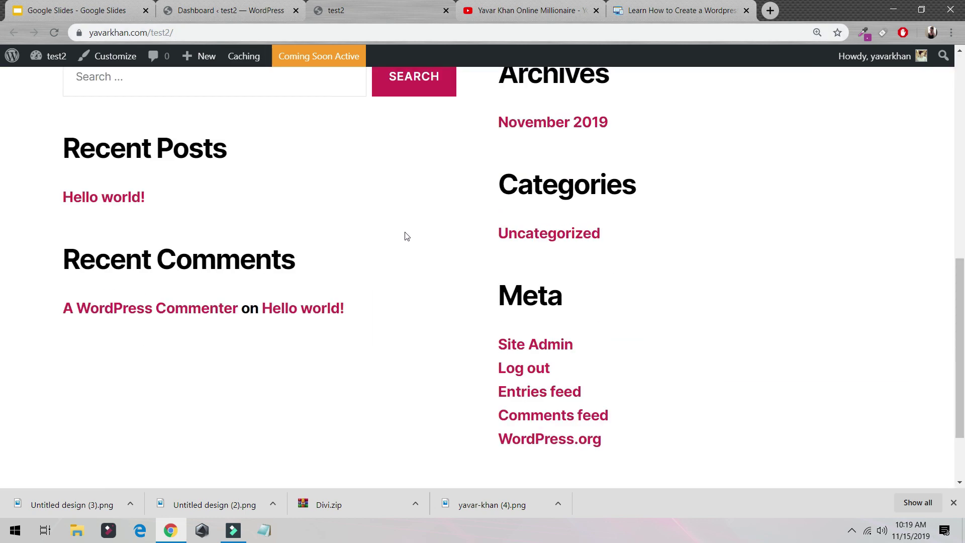
From the Coming Soon status page, launch the test2 site so it is publicly live.
scroll(351, 150, "up", 15)
left_click(260, 9)
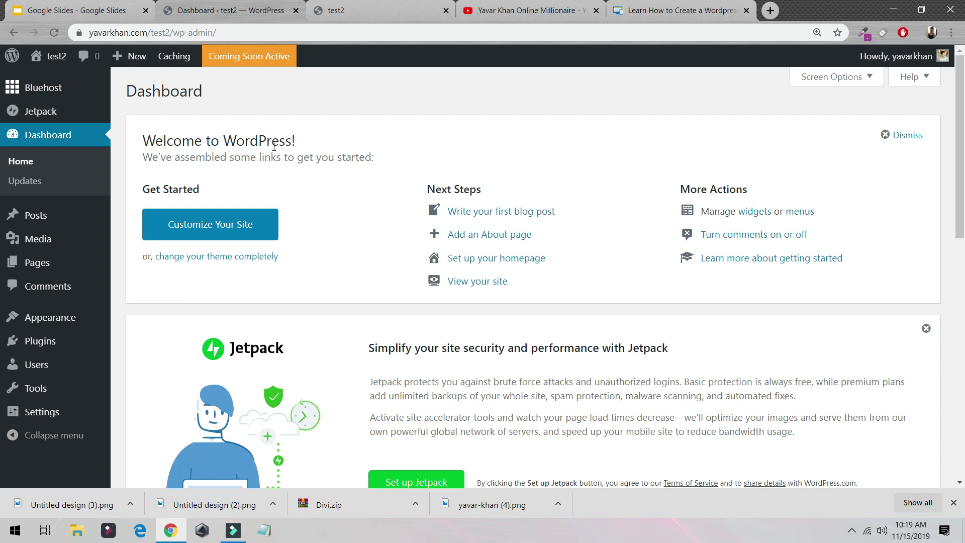
left_click(272, 66)
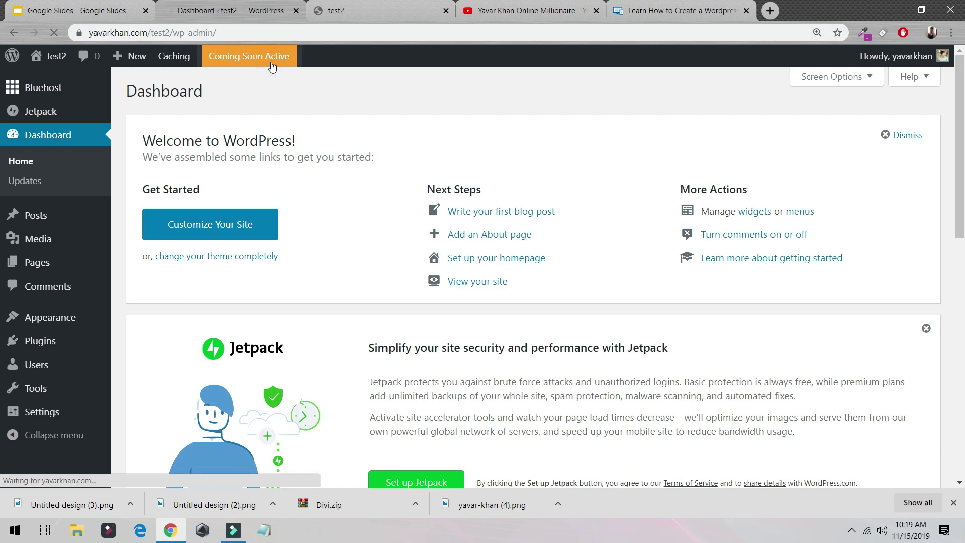
scroll(503, 231, "down", 2)
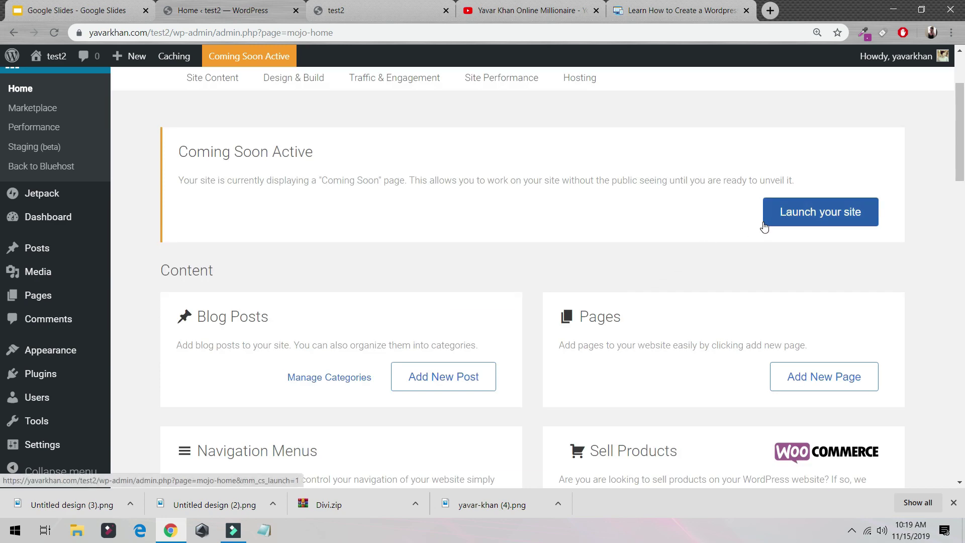
left_click(781, 221)
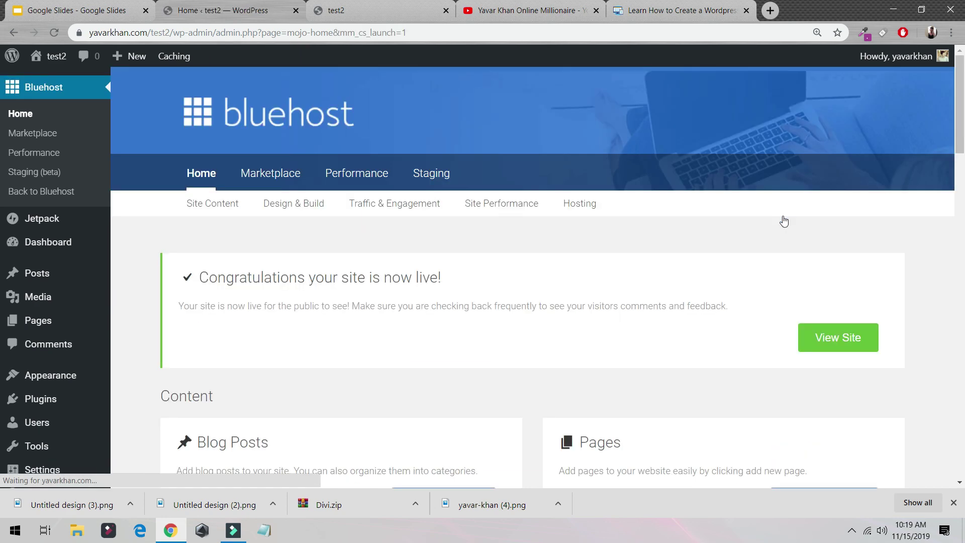
scroll(327, 348, "down", 5)
Choose the Post name permalink structure (/test2/sample-post/) over Plain and save it.
mouse_move(58, 449)
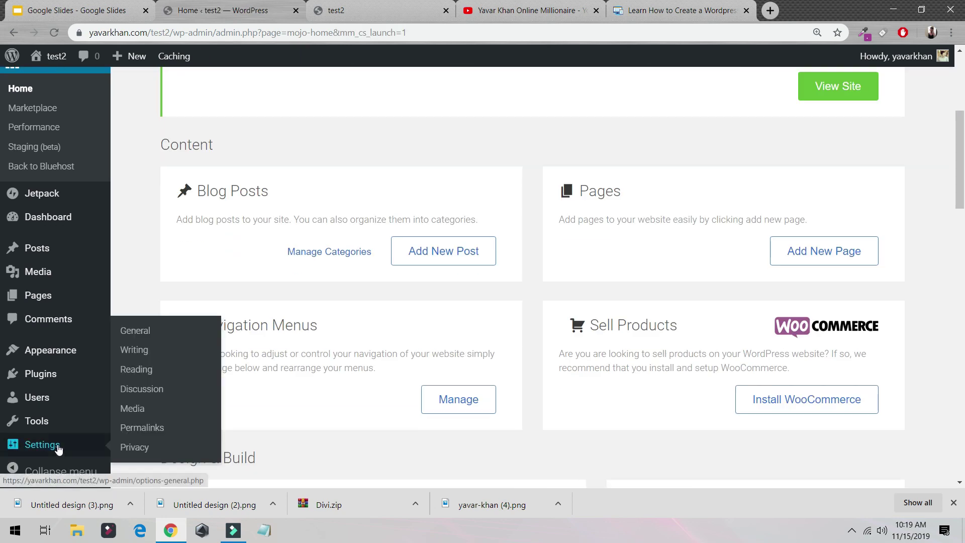
left_click(148, 430)
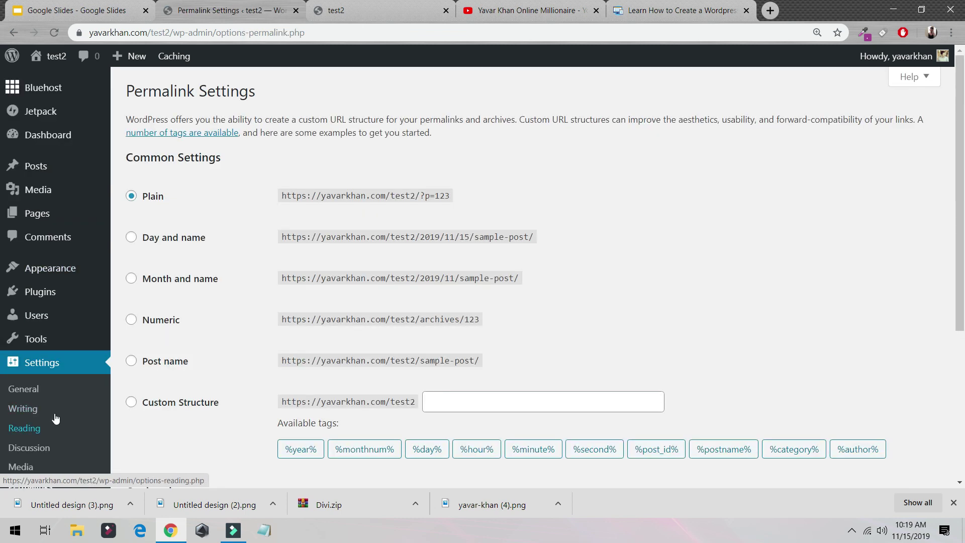
scroll(61, 340, "down", 5)
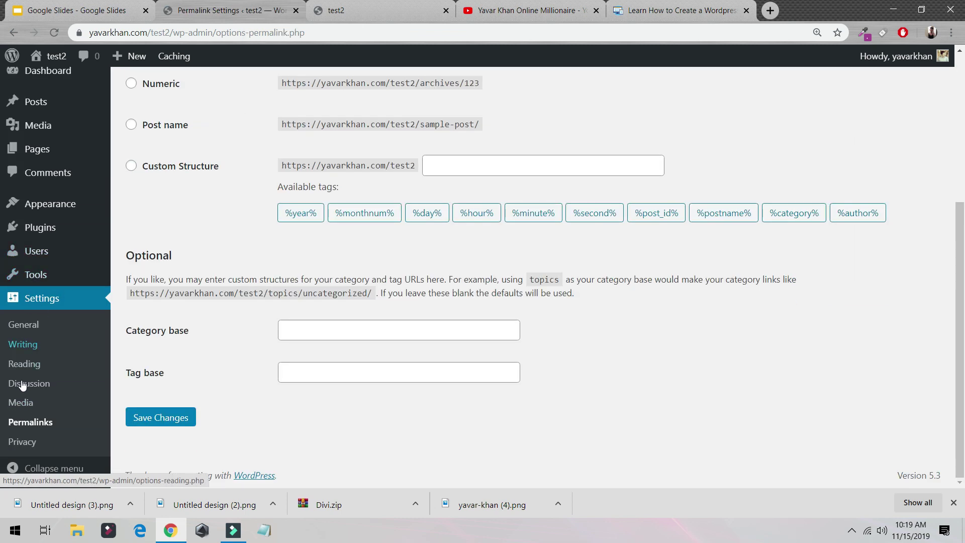
scroll(42, 419, "up", 3)
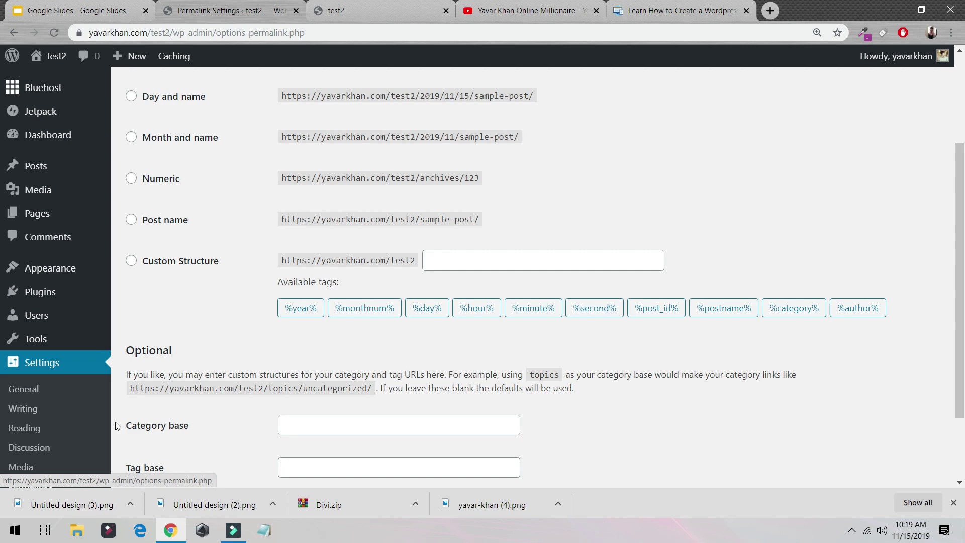
scroll(46, 422, "down", 3)
left_click(48, 425)
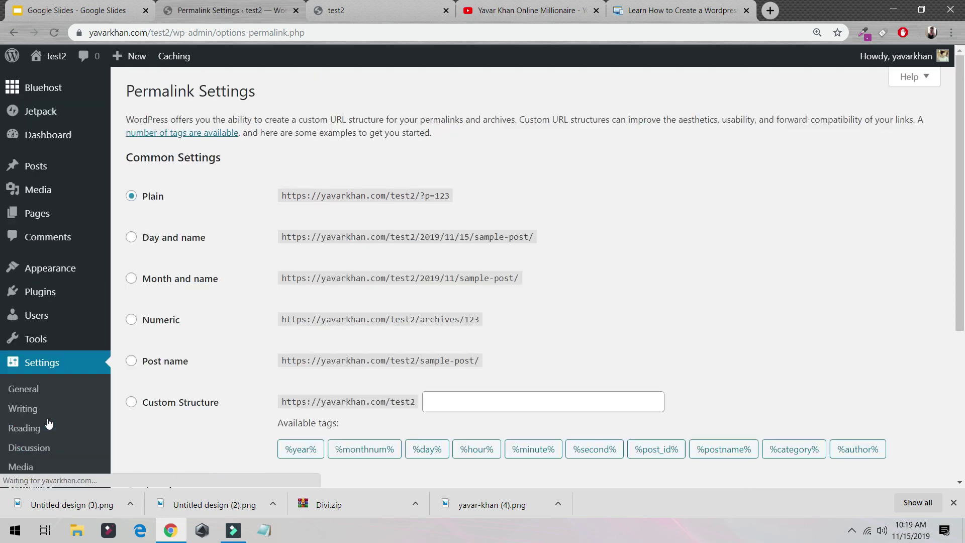
left_click(165, 363)
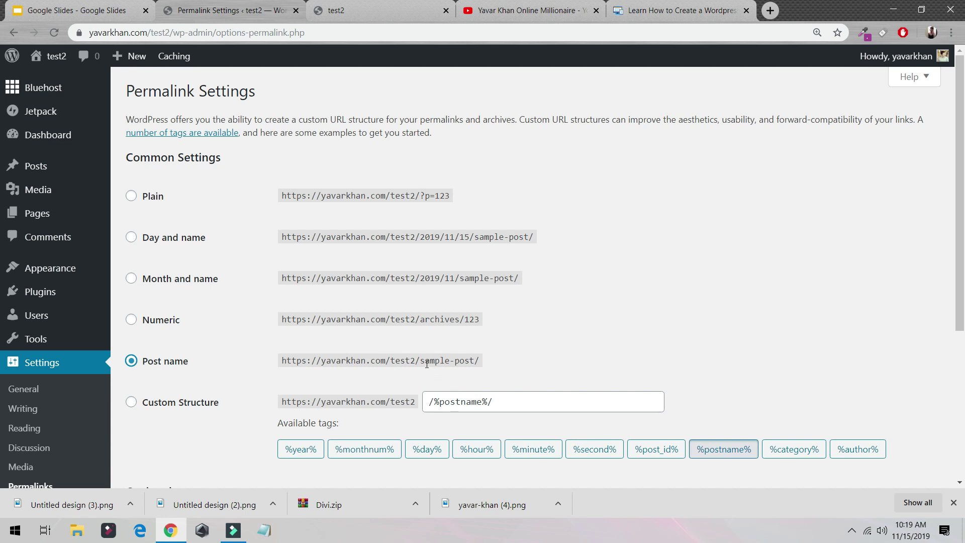
left_click_drag(464, 195, 421, 195)
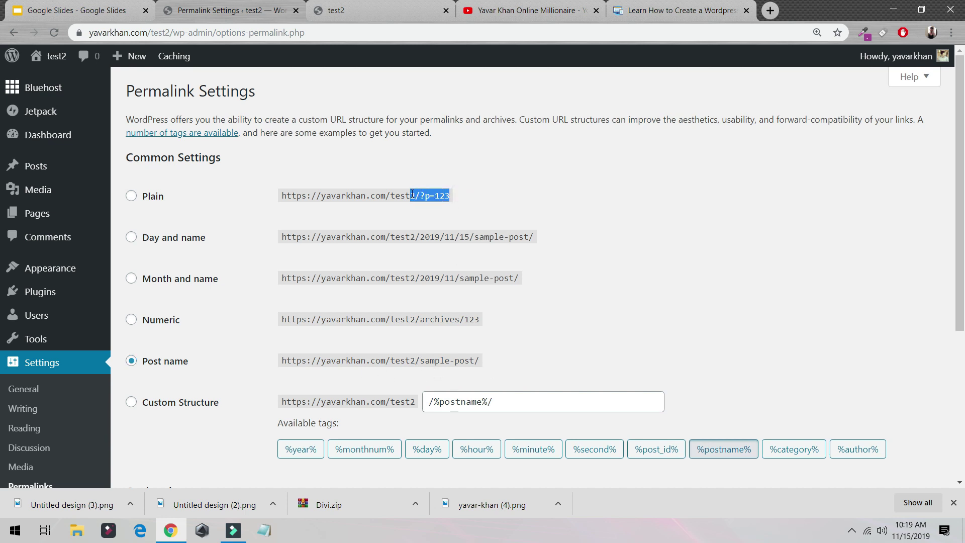
left_click_drag(475, 363, 407, 357)
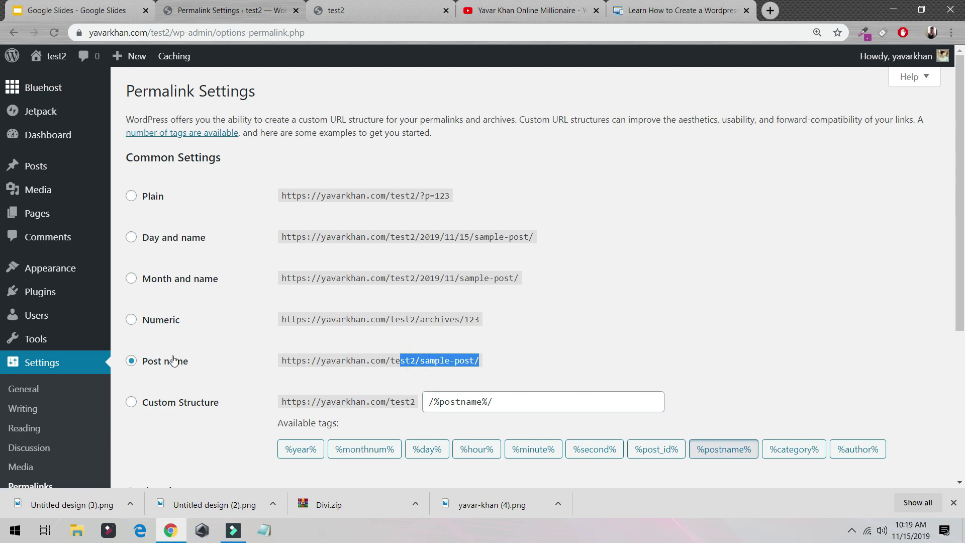
scroll(174, 361, "down", 5)
left_click(179, 417)
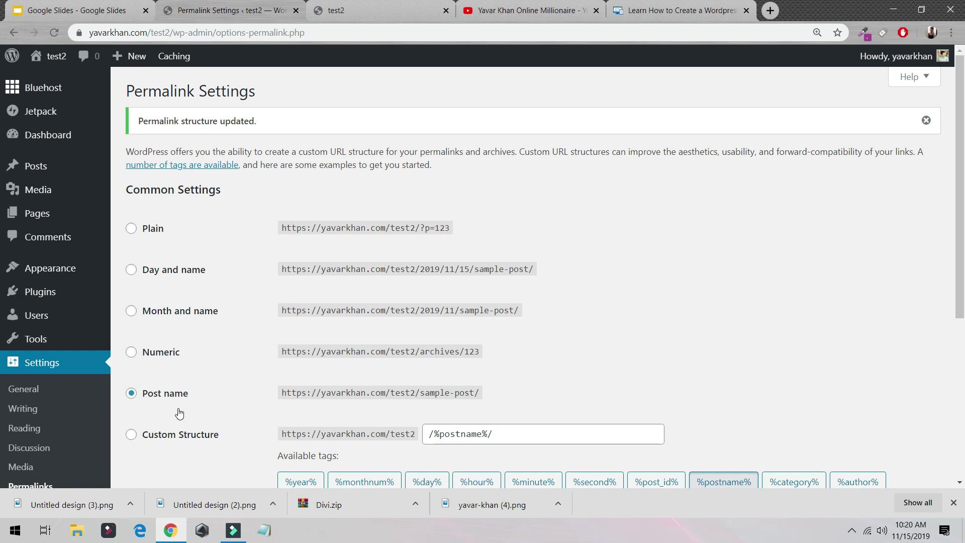
mouse_move(50, 262)
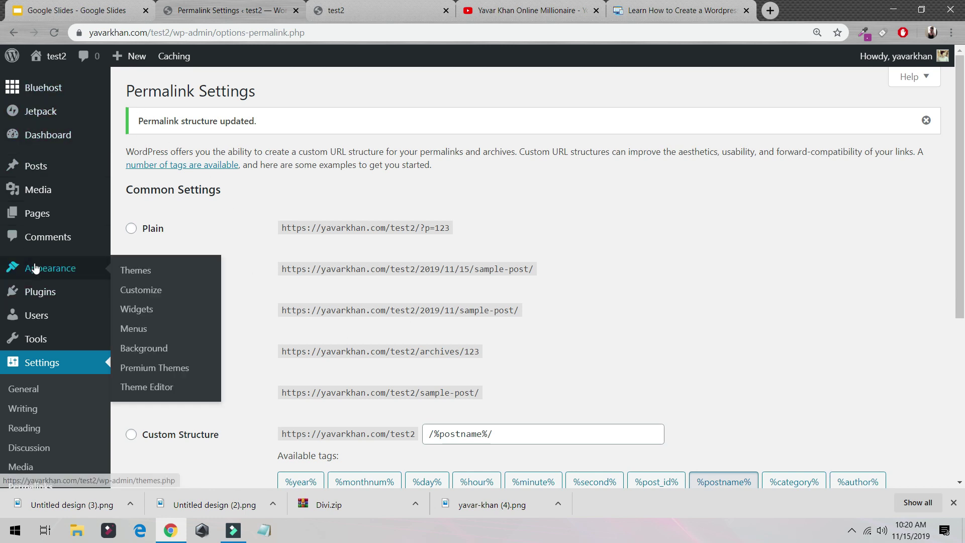
Search for 'astra', then install and activate the Astra theme.
left_click(173, 275)
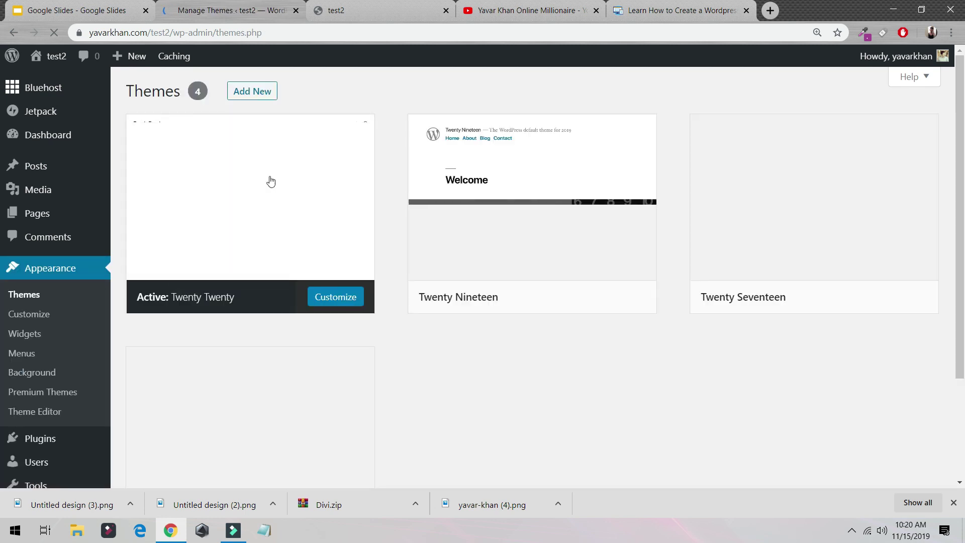
left_click(259, 93)
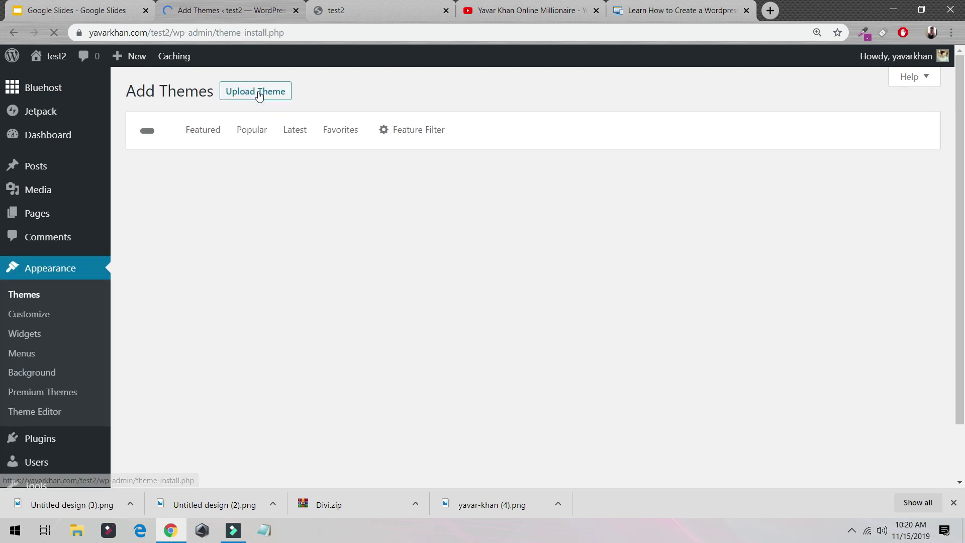
left_click(840, 126)
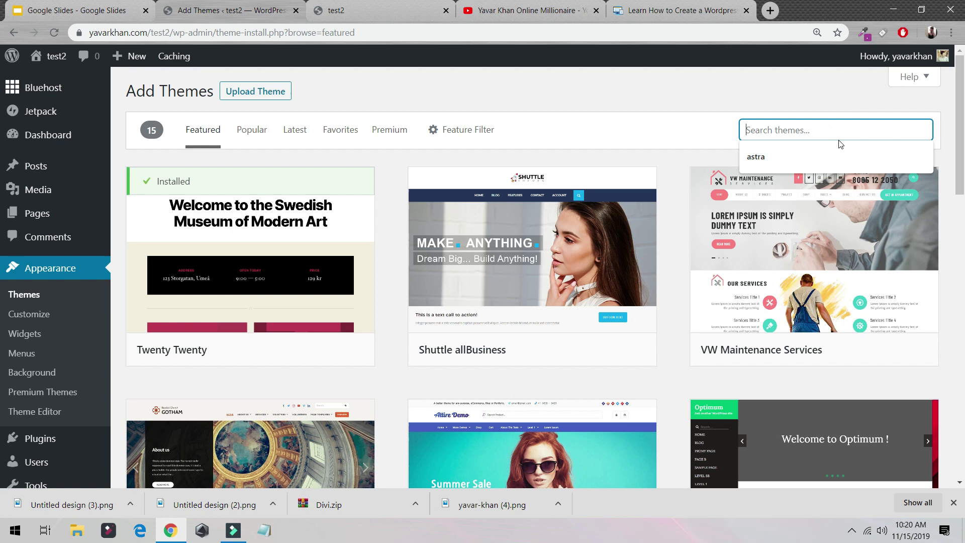
type("astra")
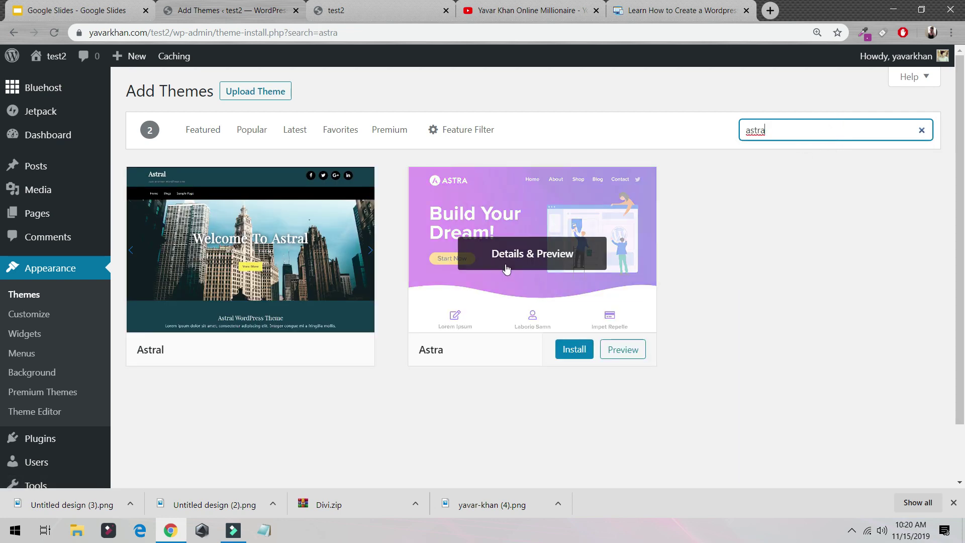
left_click(570, 349)
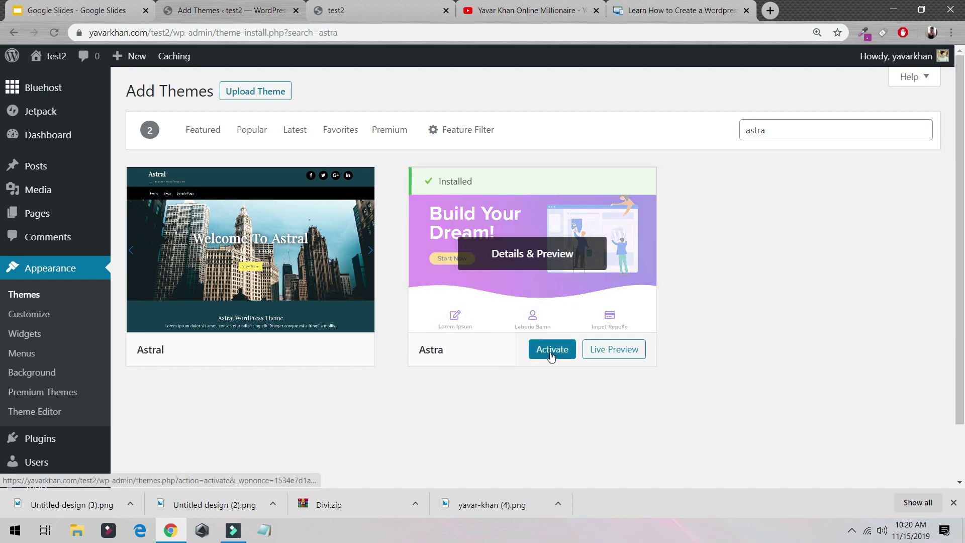
left_click(551, 353)
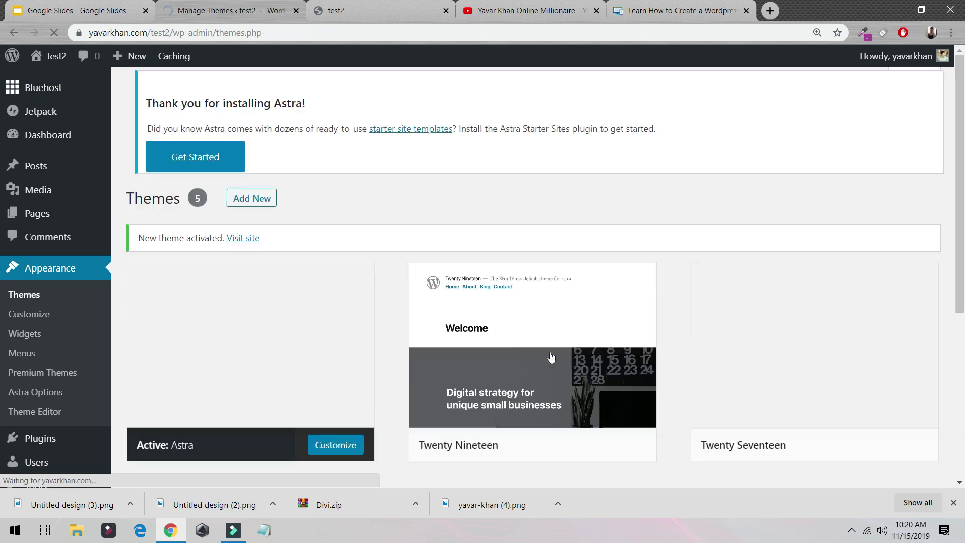
Reload the test2 front page to see it with the Astra theme.
left_click(352, 10)
left_click(50, 32)
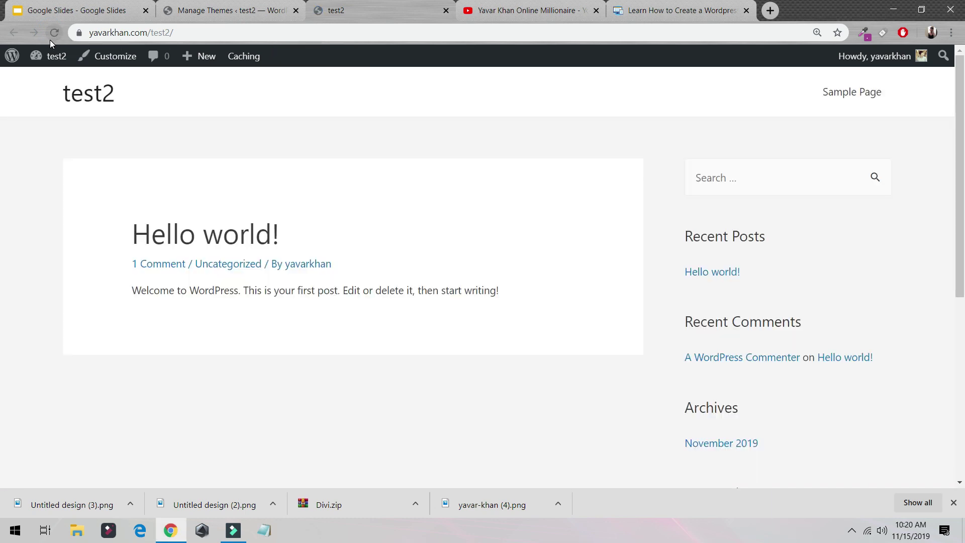
mouse_move(56, 52)
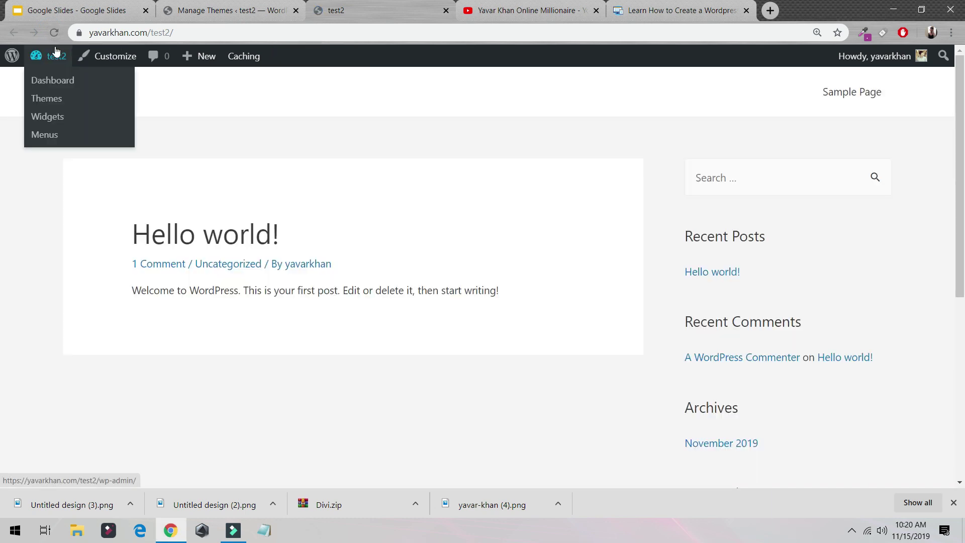
Search plugins for 'astra', then install and activate Astra Starter Sites.
left_click(246, 11)
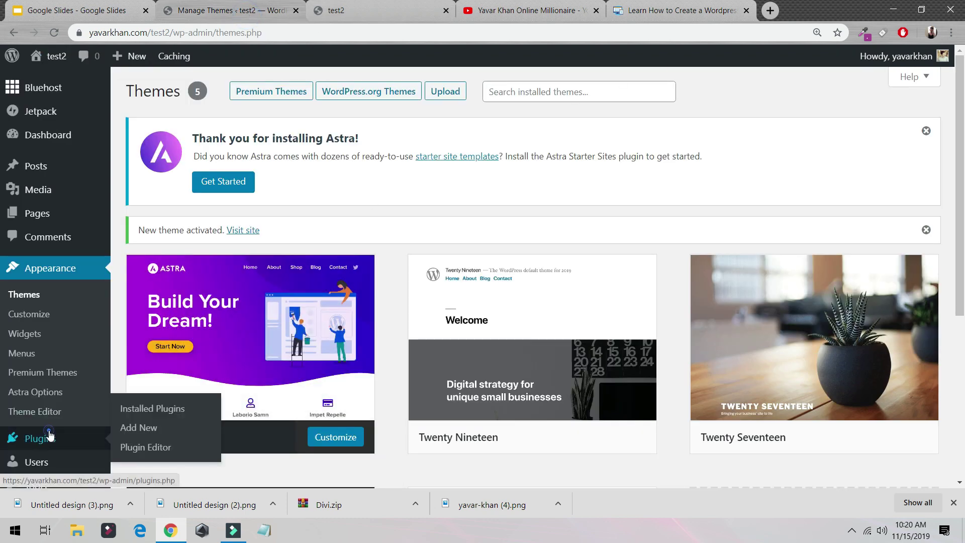
left_click(80, 390)
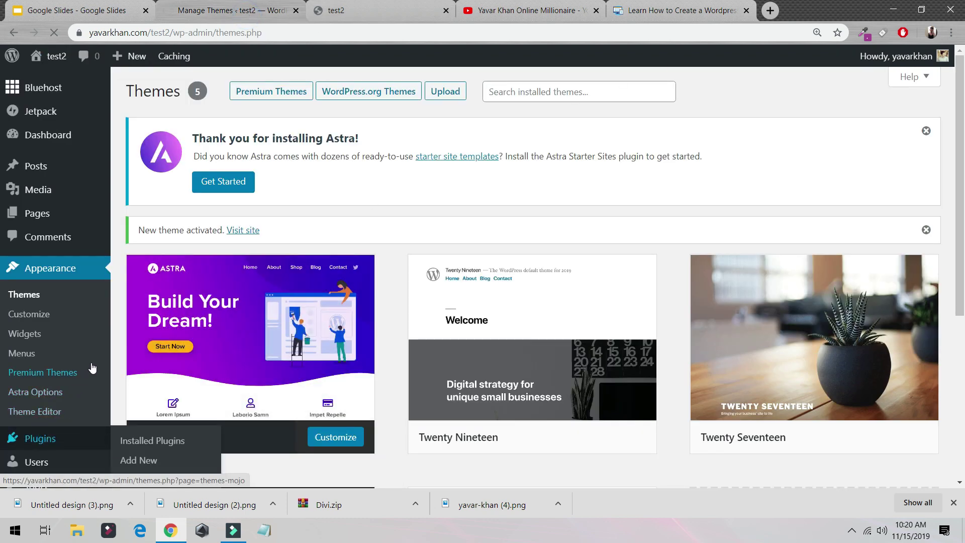
scroll(170, 347, "down", 5)
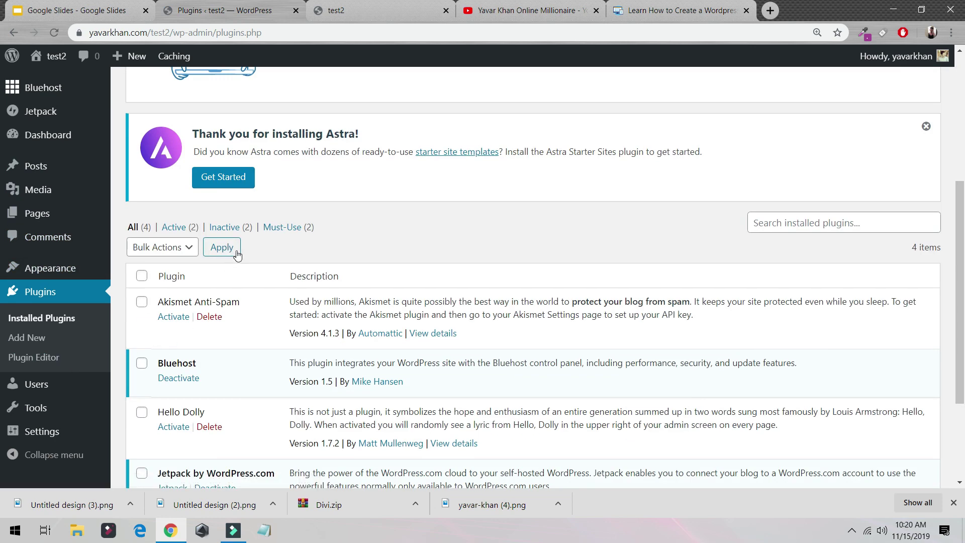
scroll(239, 271, "up", 3)
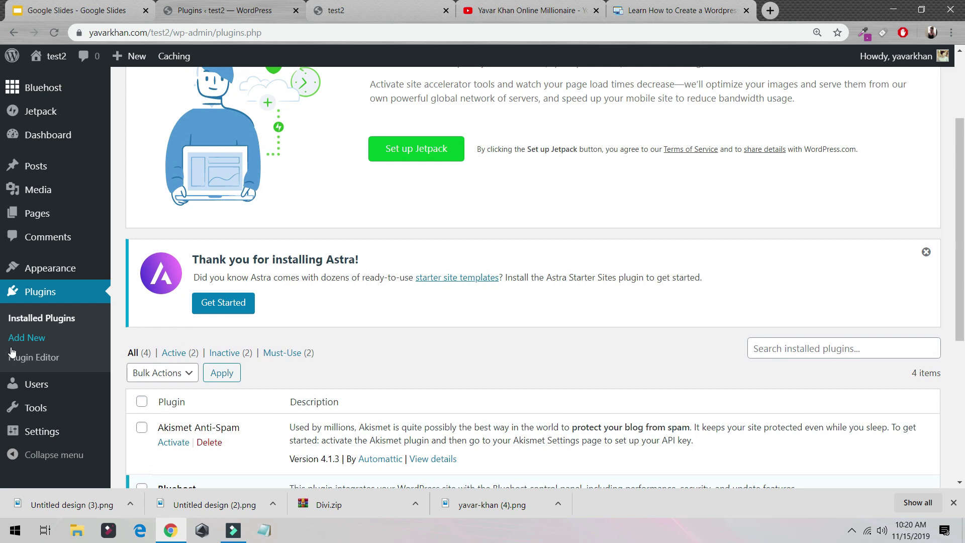
left_click(24, 340)
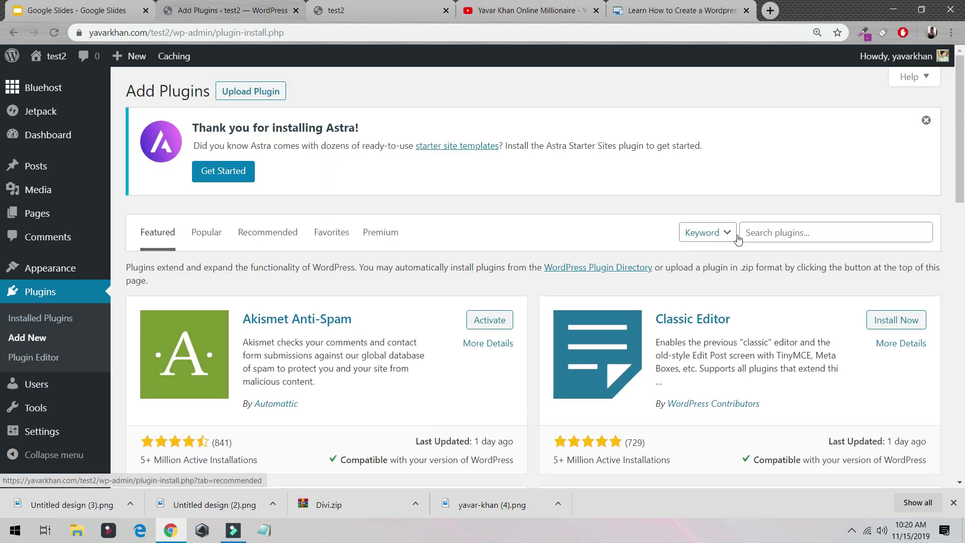
left_click(756, 232)
type("as")
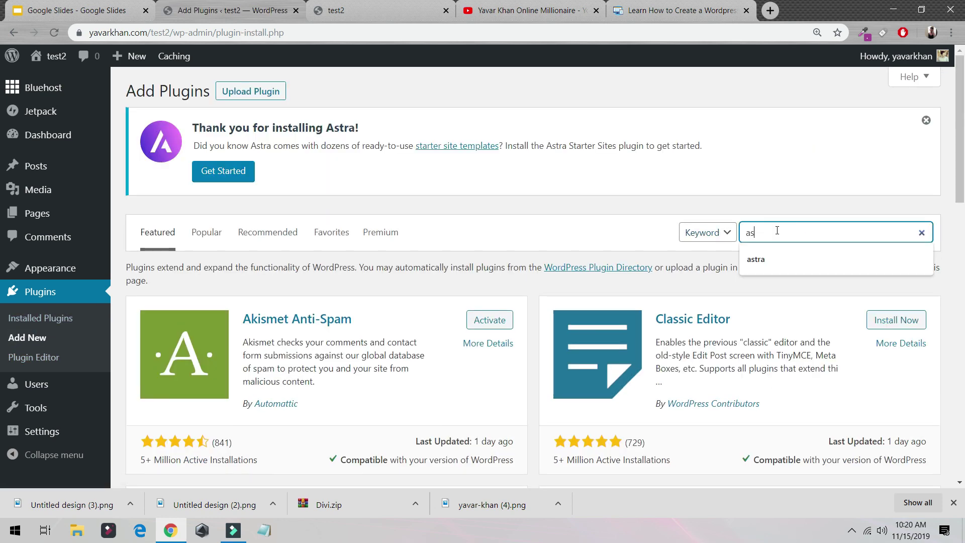
type("tra")
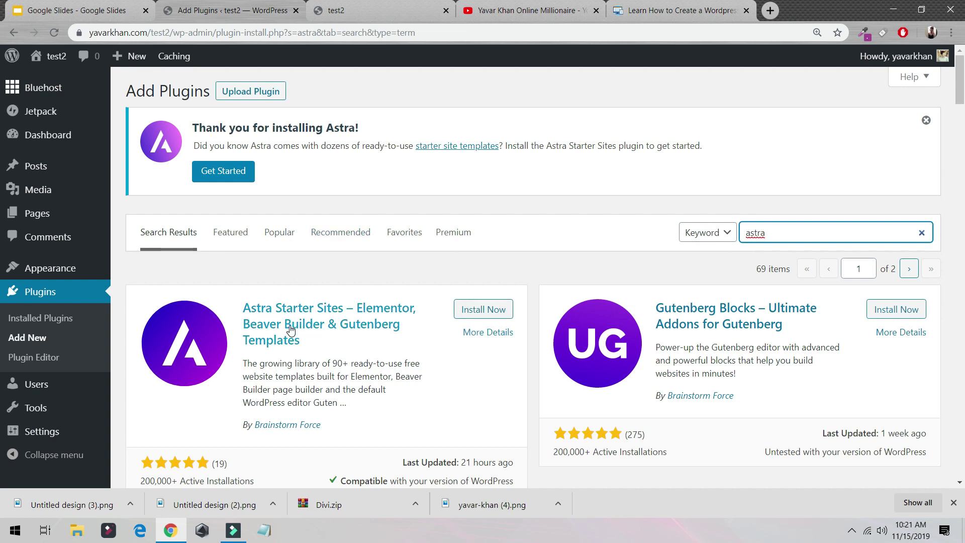
left_click(481, 310)
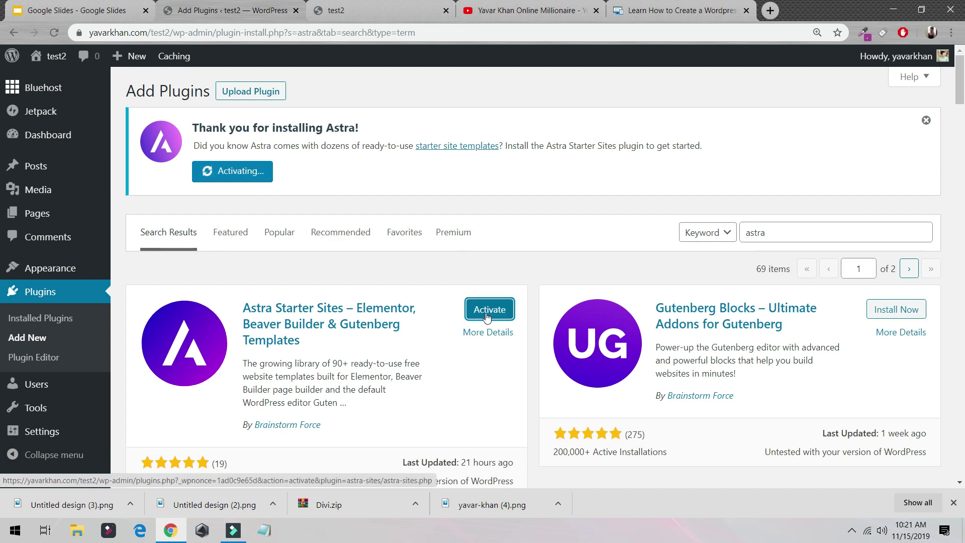
left_click(500, 312)
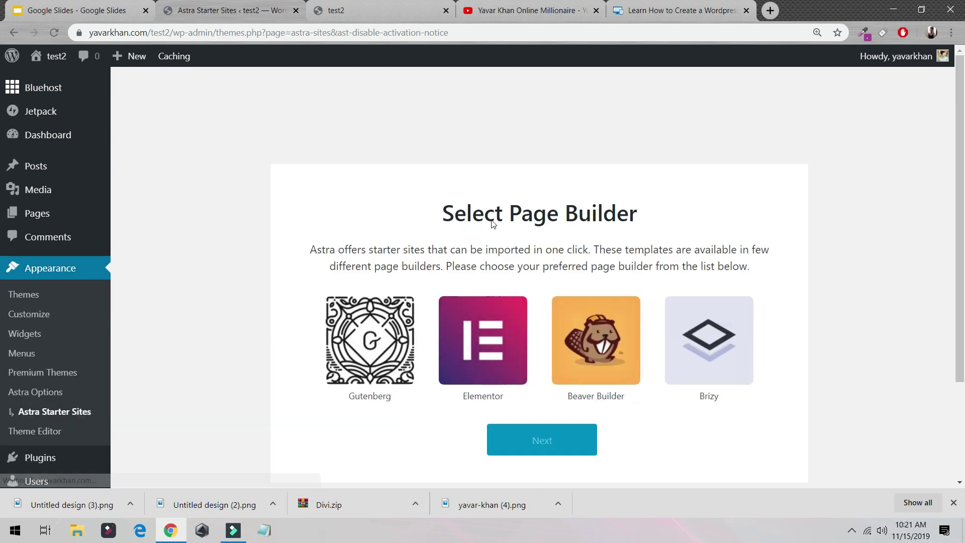
Pick Elementor as the page builder and filter starter templates to Free and Blog.
left_click(505, 314)
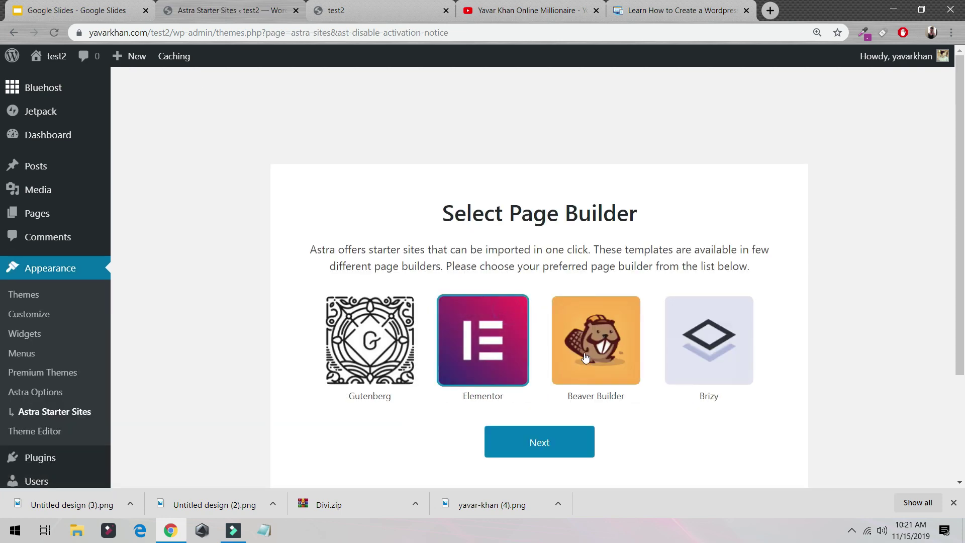
left_click(561, 444)
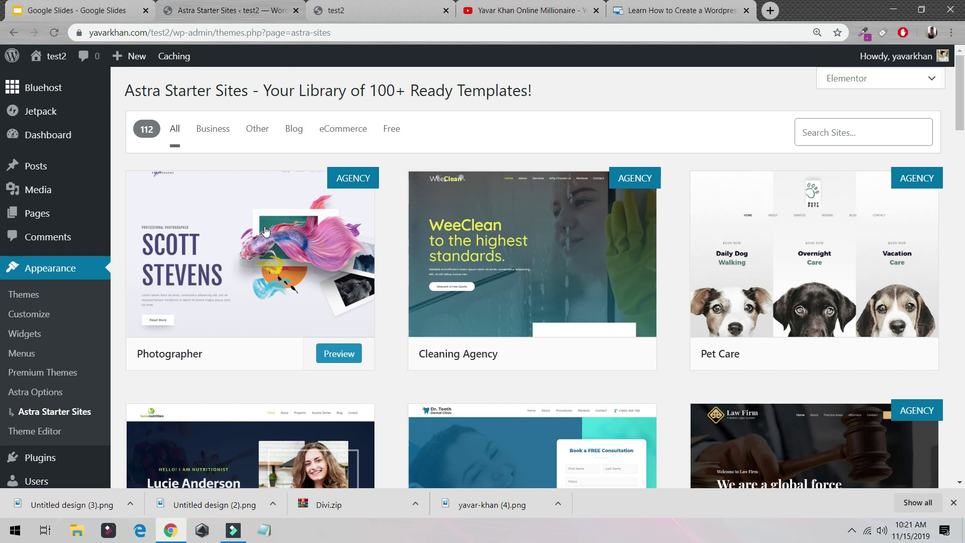
left_click(391, 128)
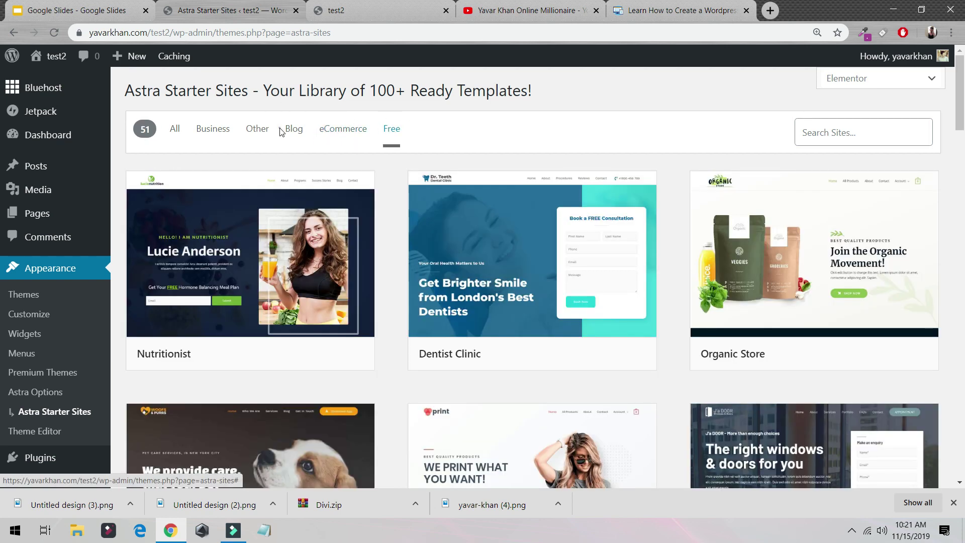
left_click(281, 132)
left_click(294, 129)
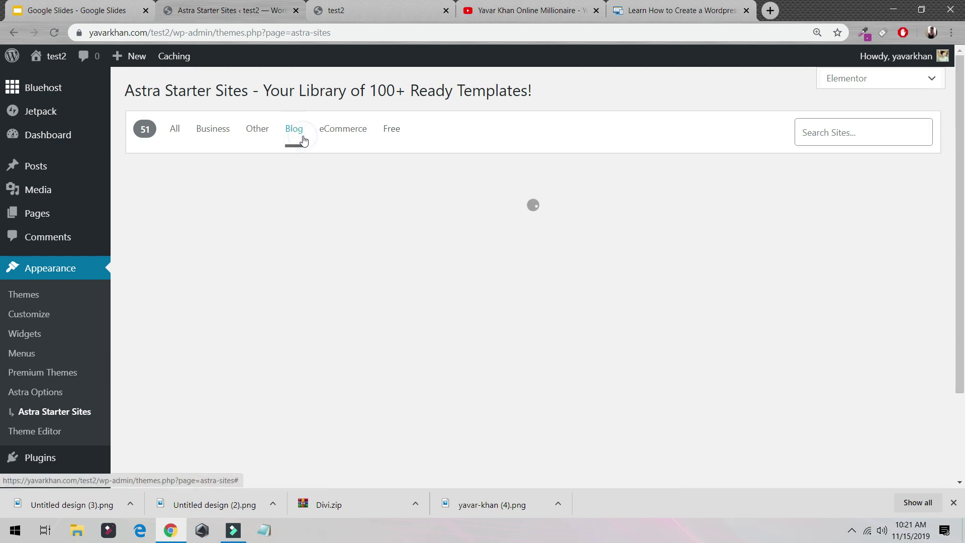
Open the Fashion Lifestyle Blog template preview.
scroll(323, 201, "down", 4)
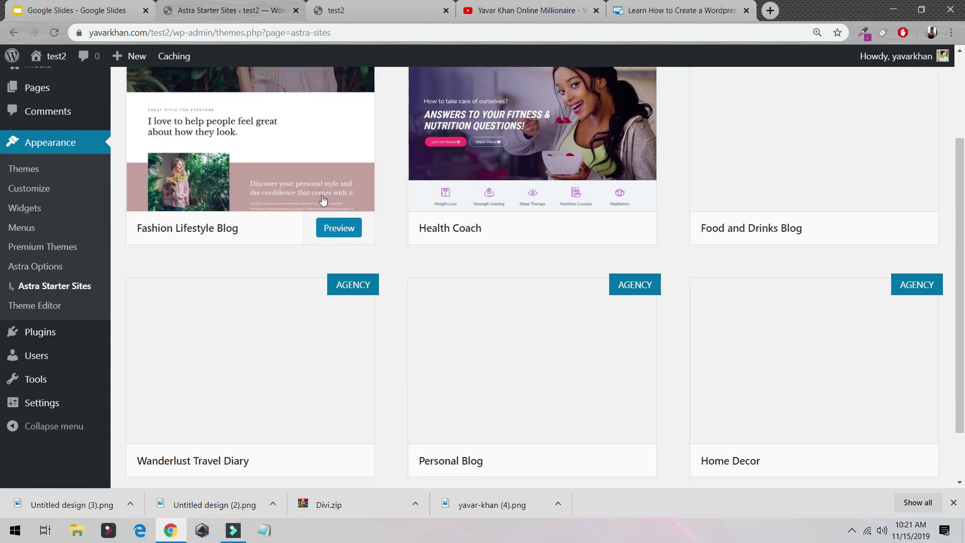
scroll(432, 258, "down", 4)
scroll(432, 258, "up", 8)
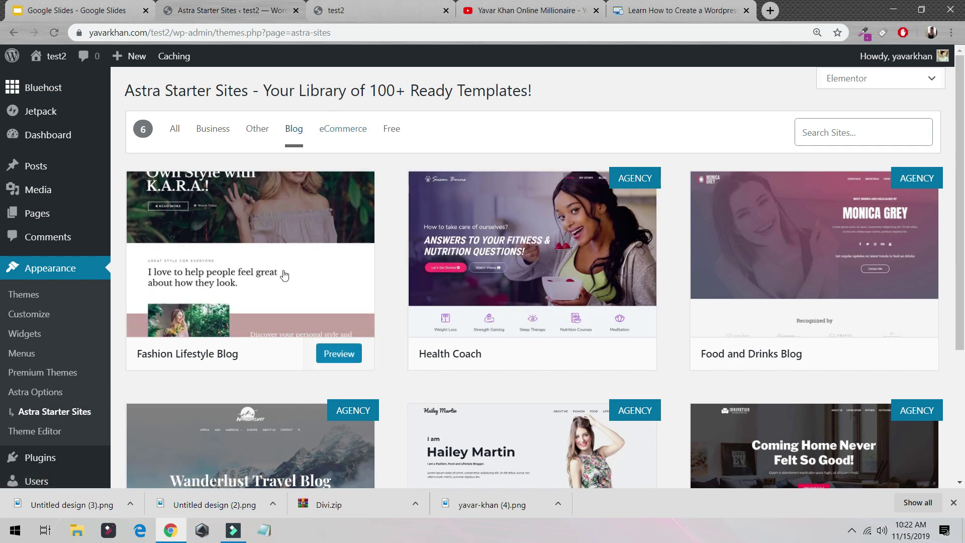
left_click(252, 276)
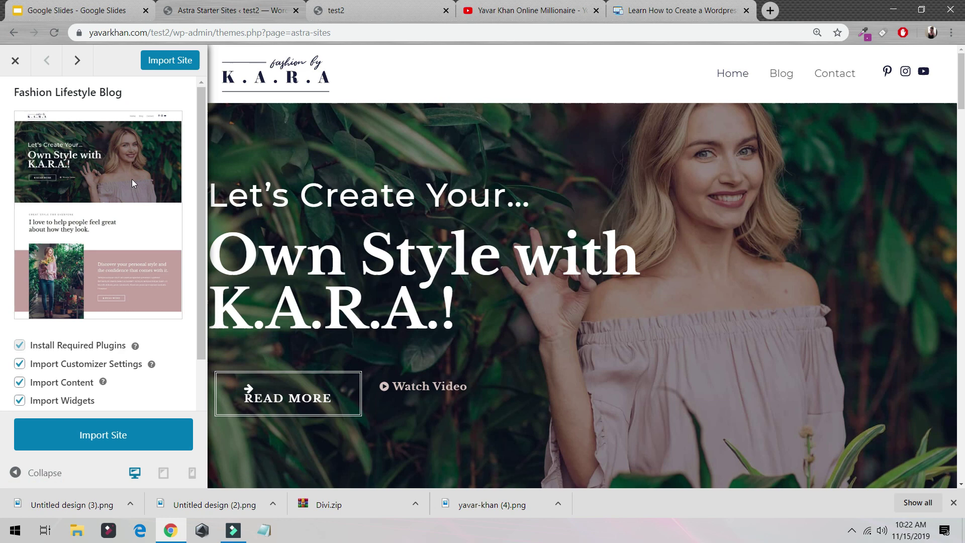
Import the Fashion Lifestyle Blog site, which finishes in 51 seconds.
left_click(184, 433)
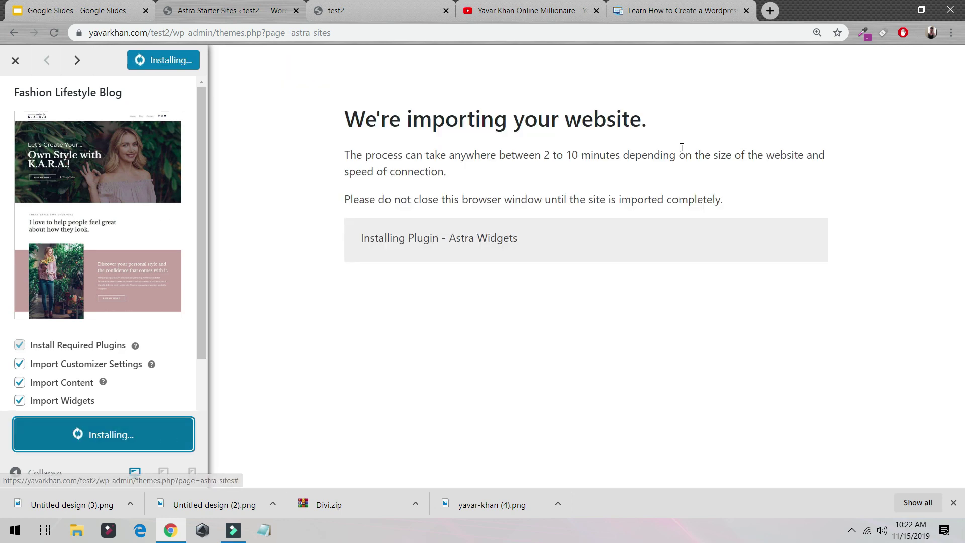
left_click_drag(535, 160, 607, 158)
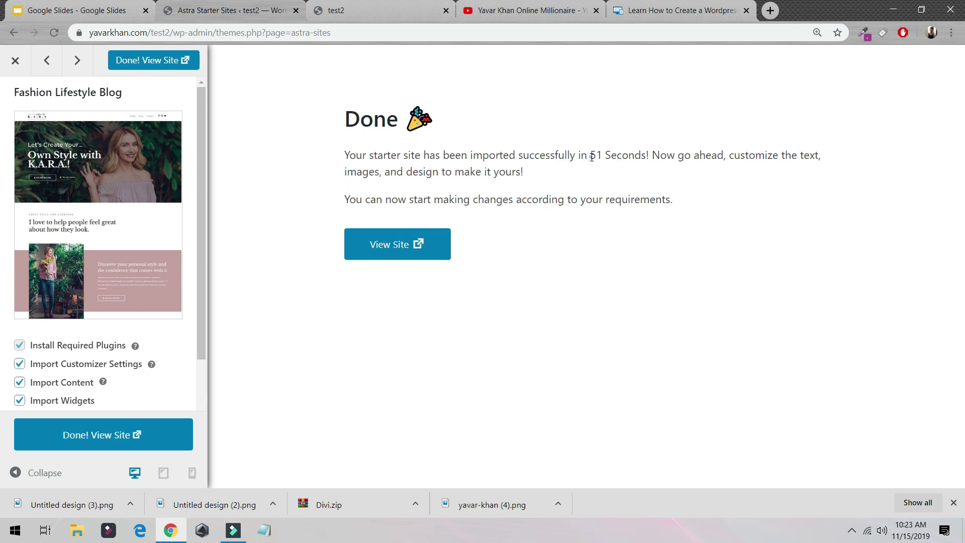
left_click_drag(592, 158, 622, 159)
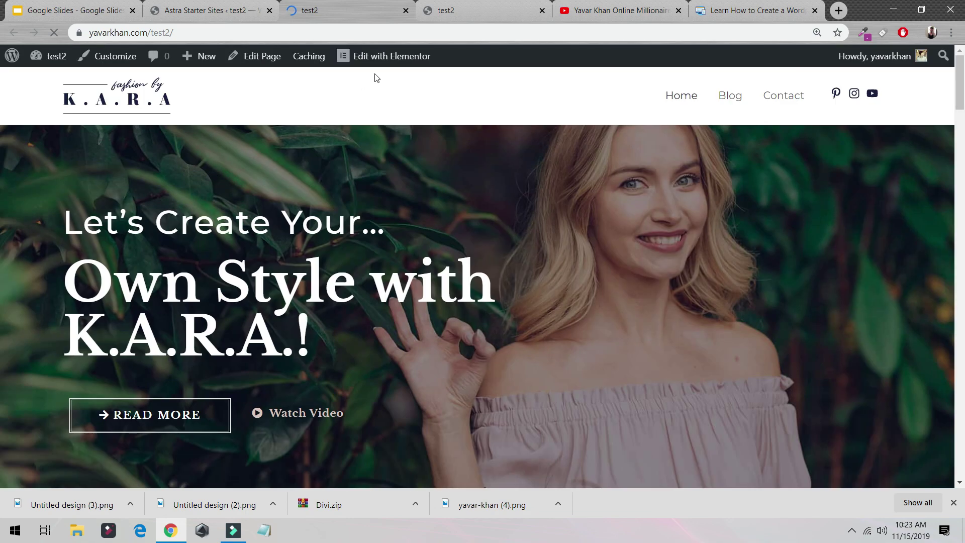
Open the home page in Elementor and delete the 'Own Style with K.A.R.A.!' heading.
left_click(383, 56)
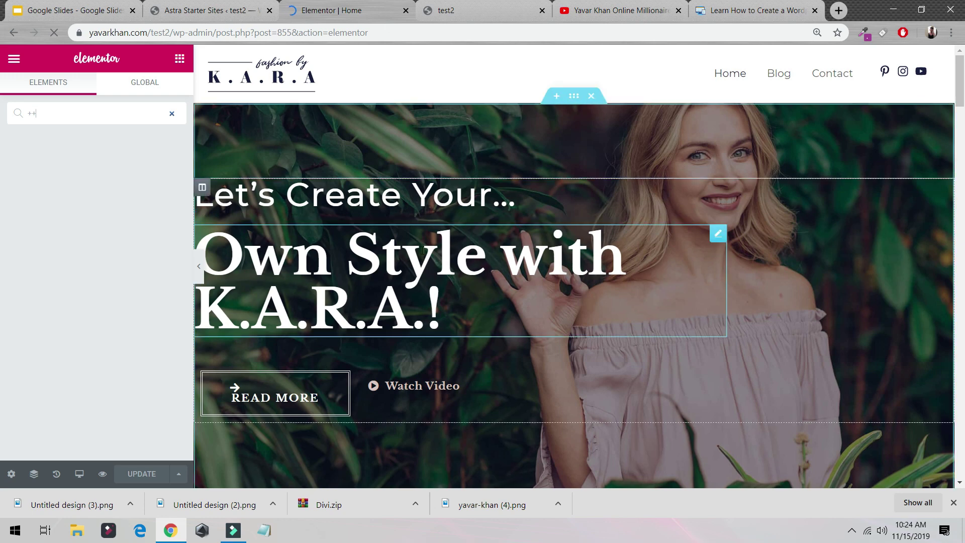
left_click(598, 251)
right_click(633, 251)
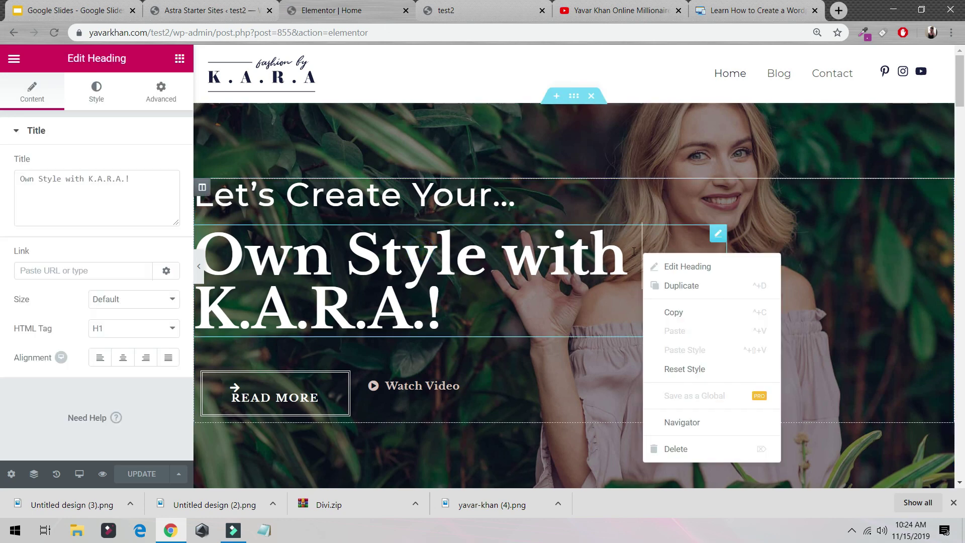
left_click(674, 448)
Change the heading to 'Let's Create Your website…' and delete the Watch Video button.
left_click(548, 269)
left_click(478, 256)
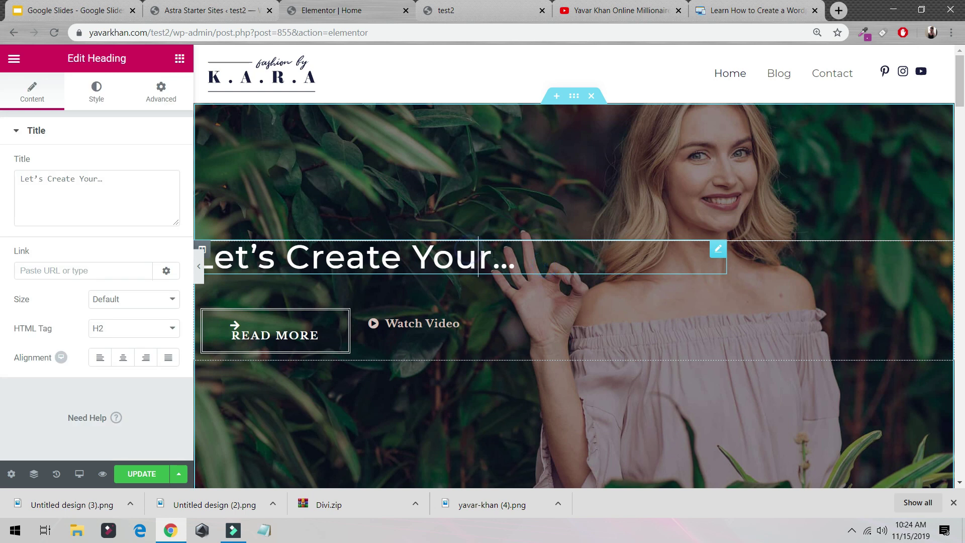
type("website")
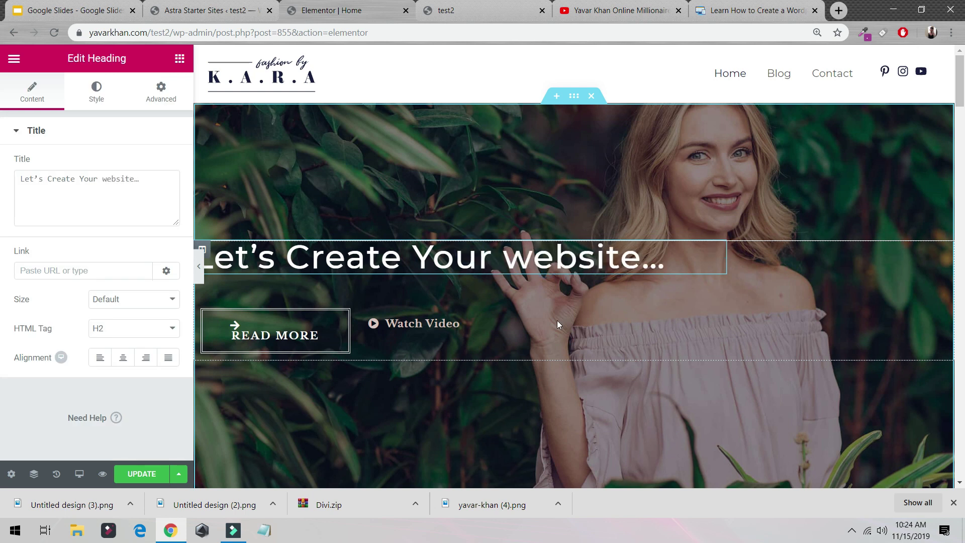
right_click(464, 321)
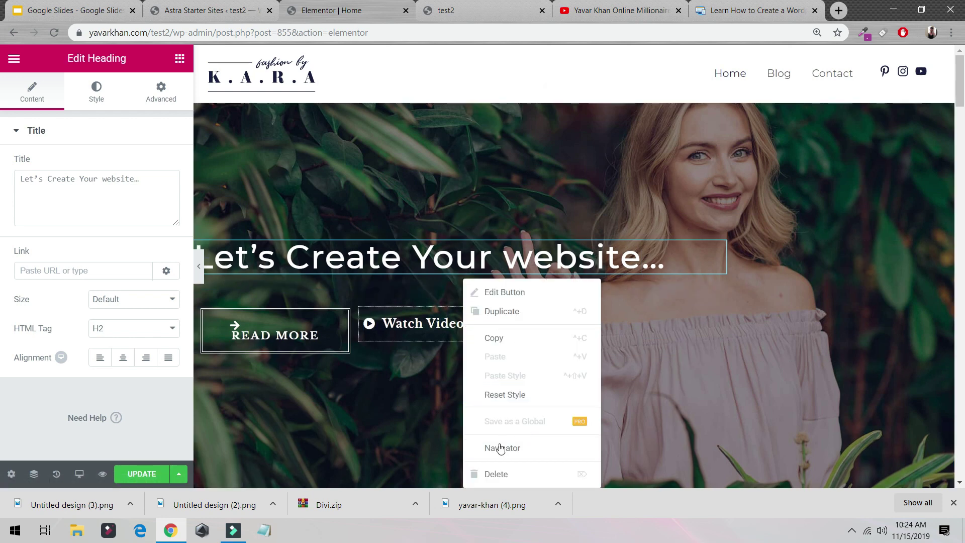
left_click(496, 473)
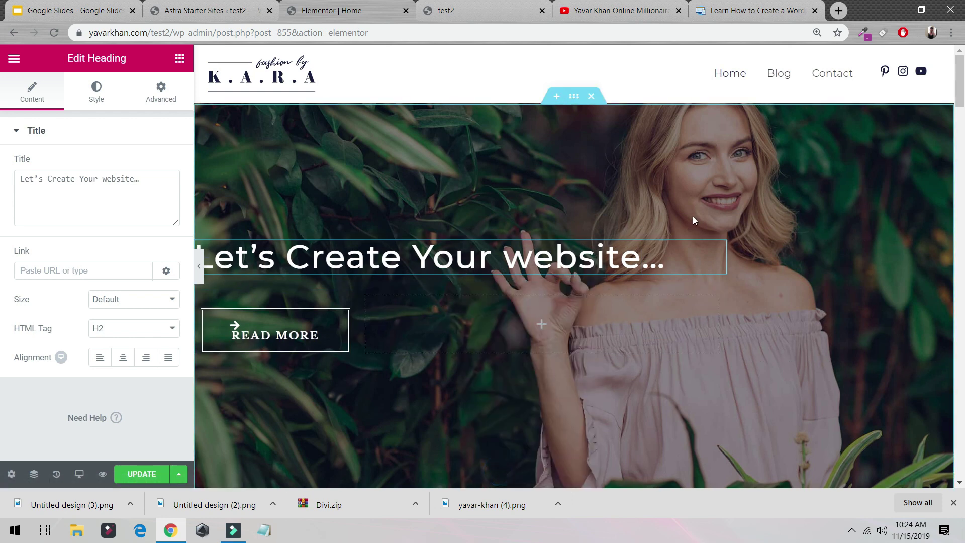
left_click(574, 96)
Remove the hero section's existing background photo and start choosing a new image.
left_click(98, 101)
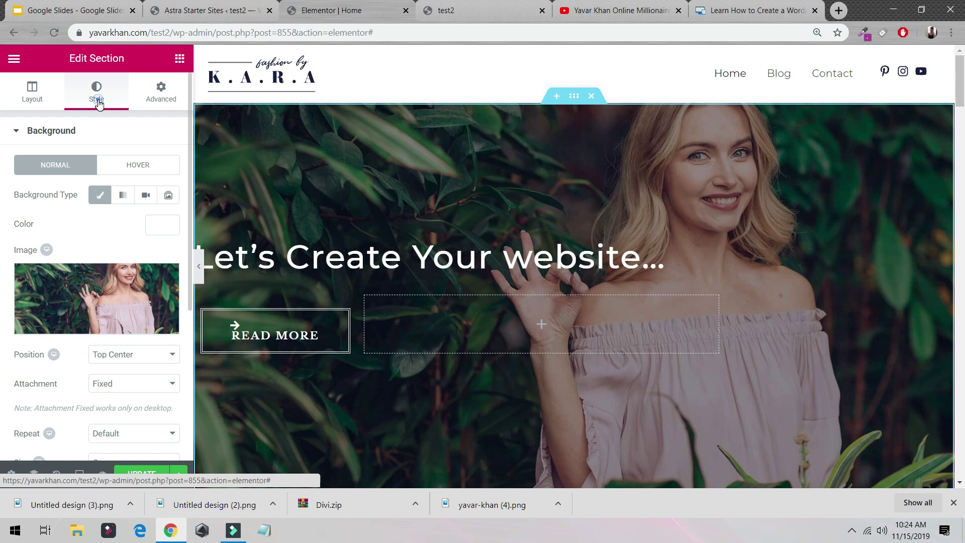
left_click(165, 278)
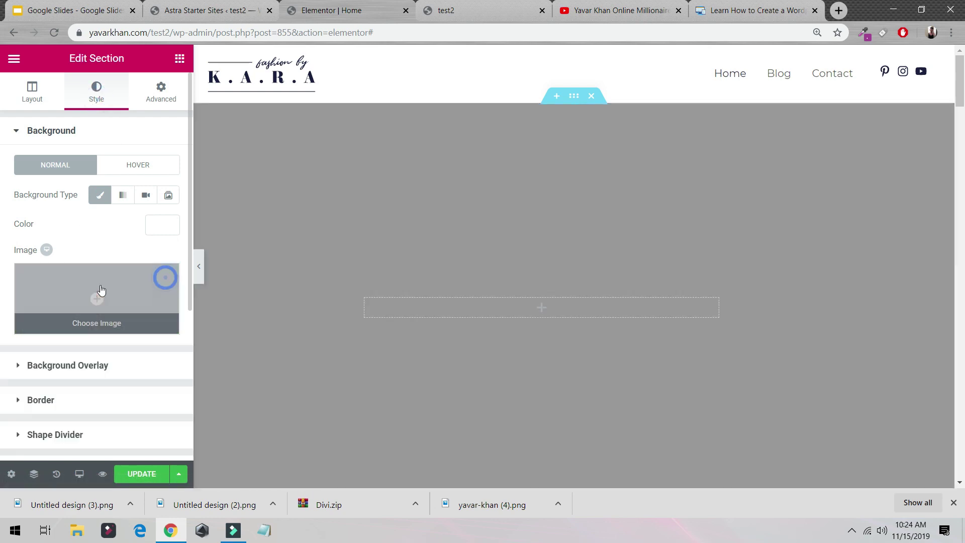
left_click(98, 296)
left_click(112, 108)
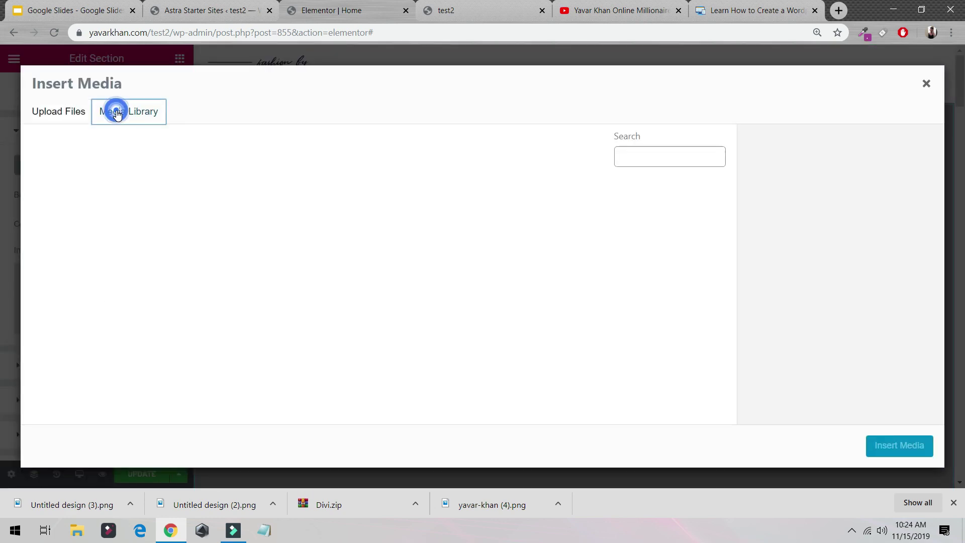
scroll(291, 267, "down", 5)
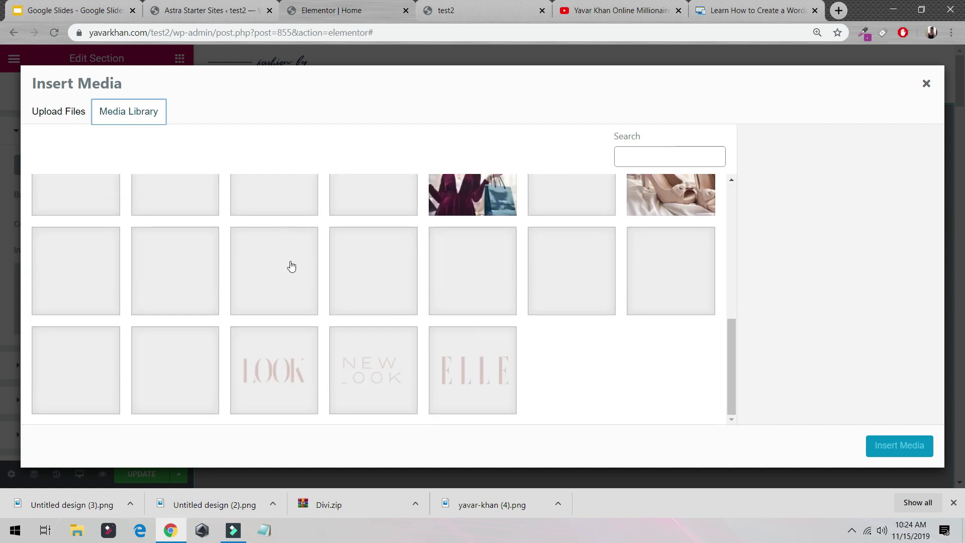
scroll(306, 272, "up", 4)
Upload IMG-2958 from the Thumbnail folder and insert it as the section background.
left_click(63, 117)
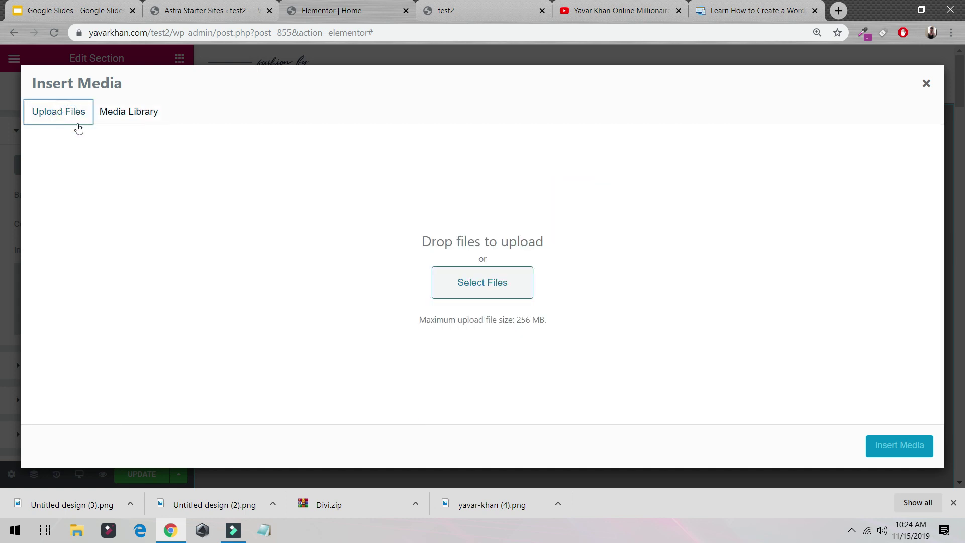
left_click(518, 284)
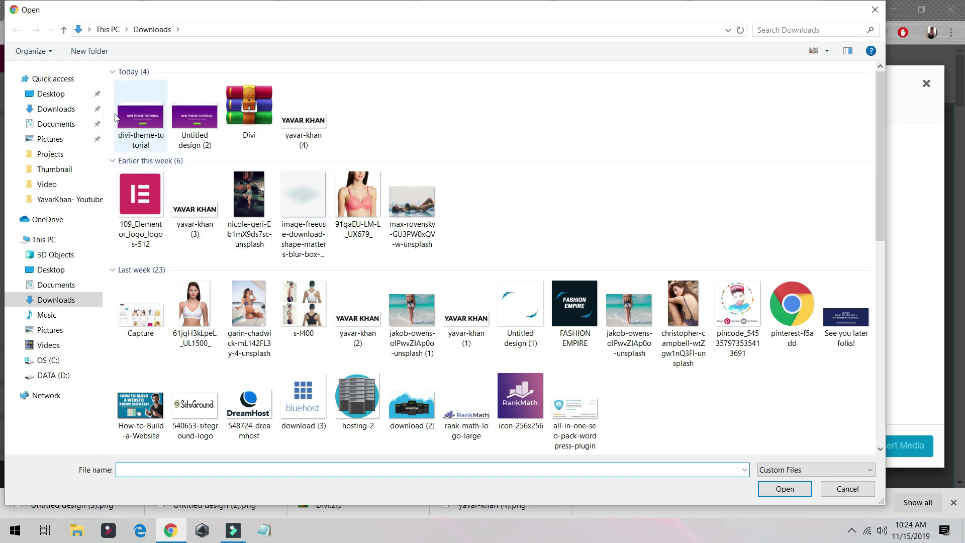
left_click(81, 198)
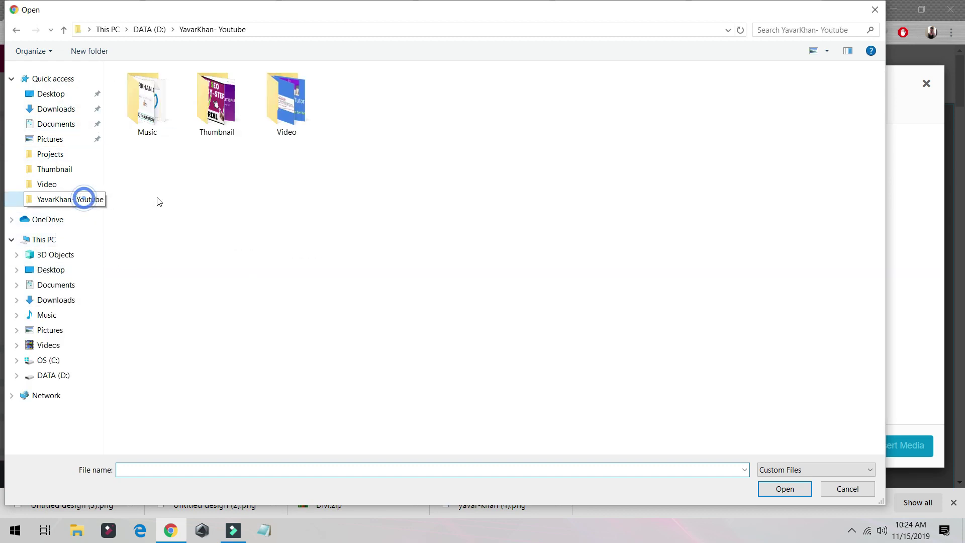
double_click(224, 103)
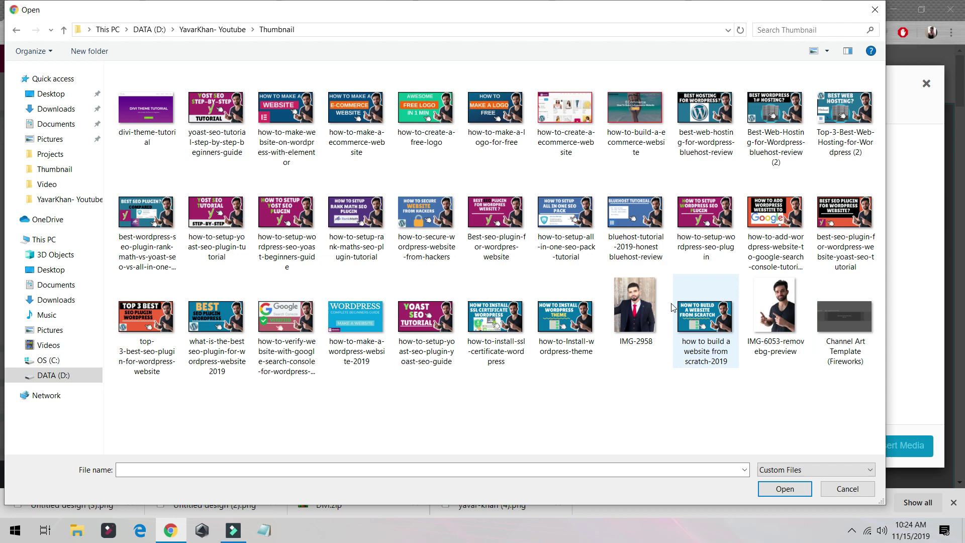
double_click(616, 299)
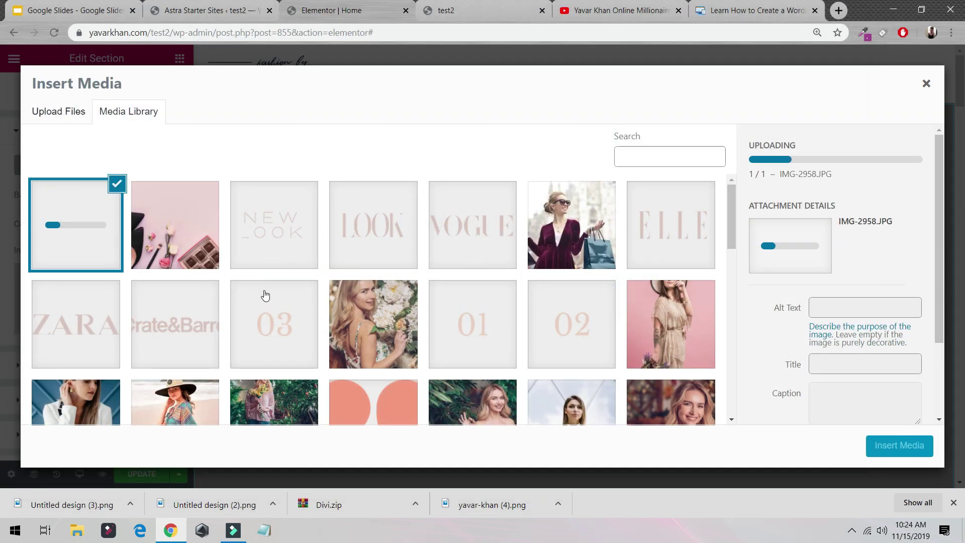
left_click(880, 447)
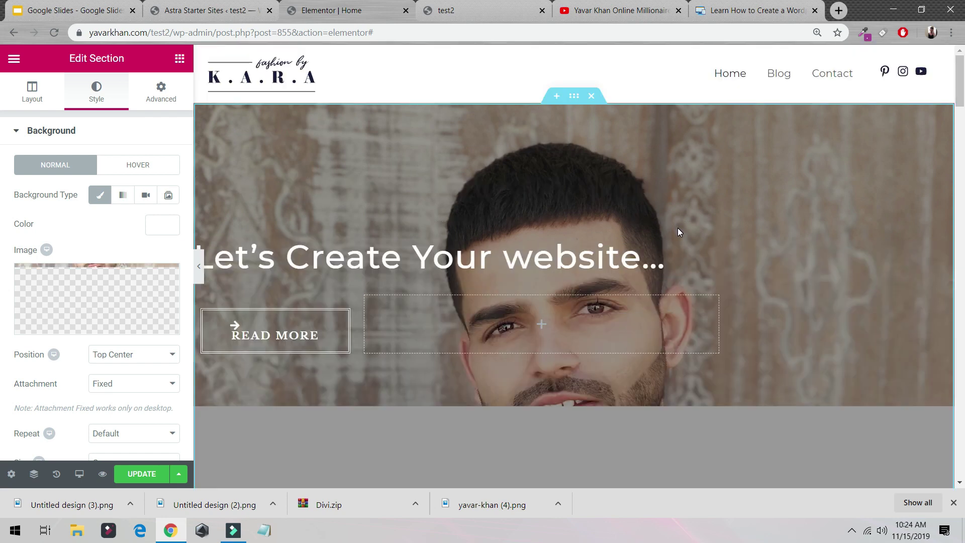
Set the background image position to Top Center.
scroll(697, 261, "down", 5)
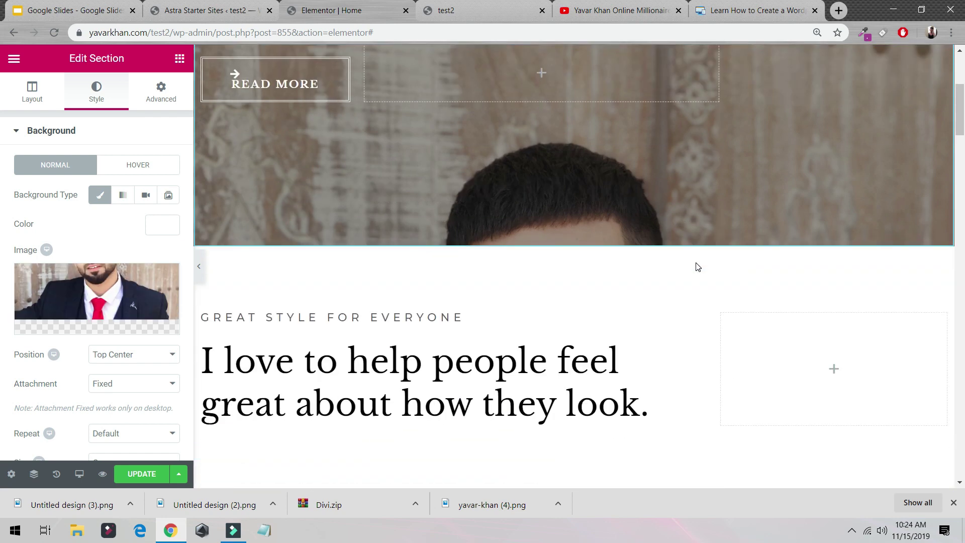
scroll(697, 266, "up", 5)
left_click(133, 354)
left_click(126, 375)
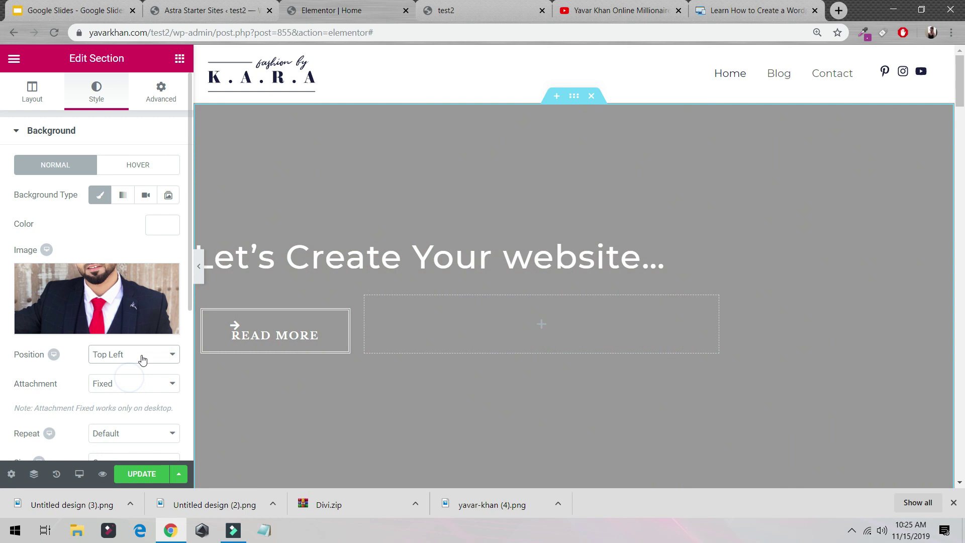
left_click(142, 359)
left_click(142, 389)
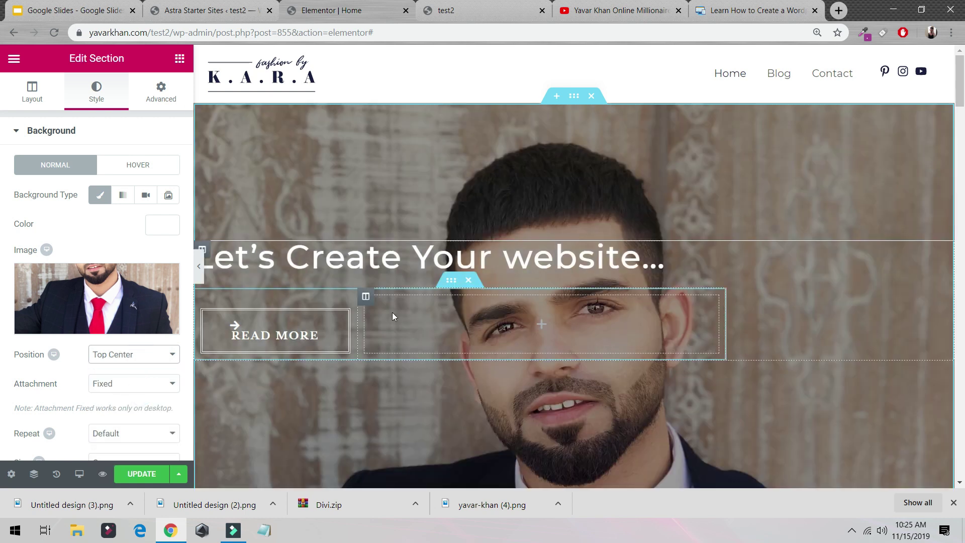
right_click(576, 324)
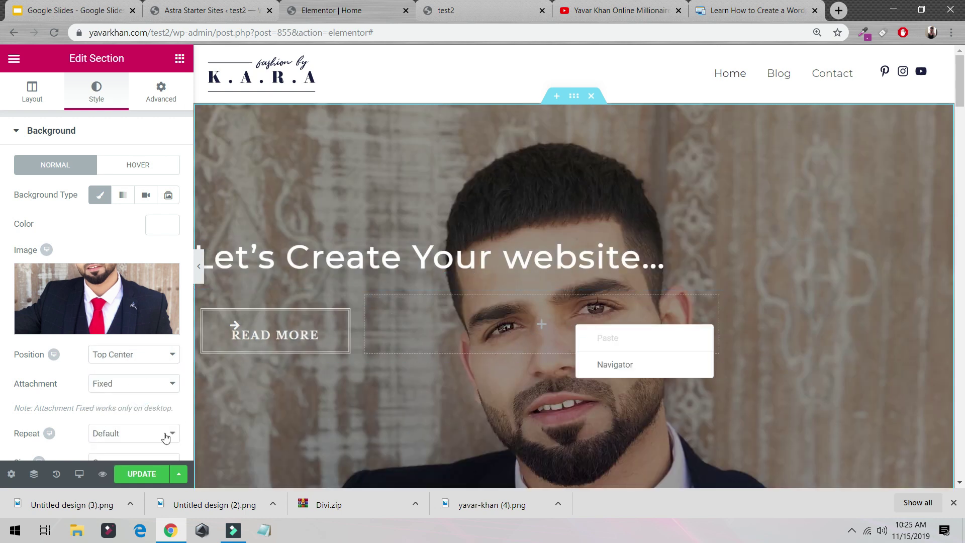
Save the Elementor page with Update and preview the new hero section.
left_click(141, 474)
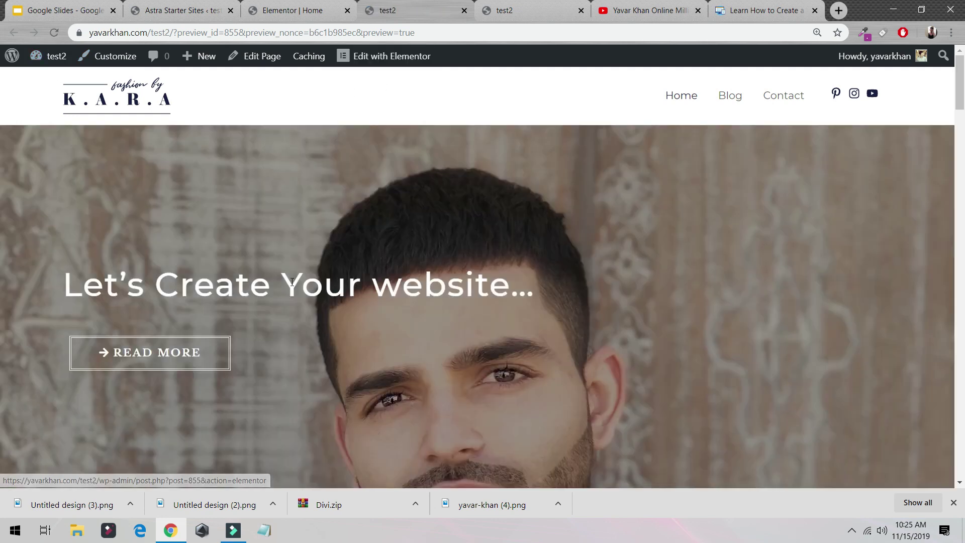
scroll(292, 281, "down", 8)
scroll(639, 324, "up", 8)
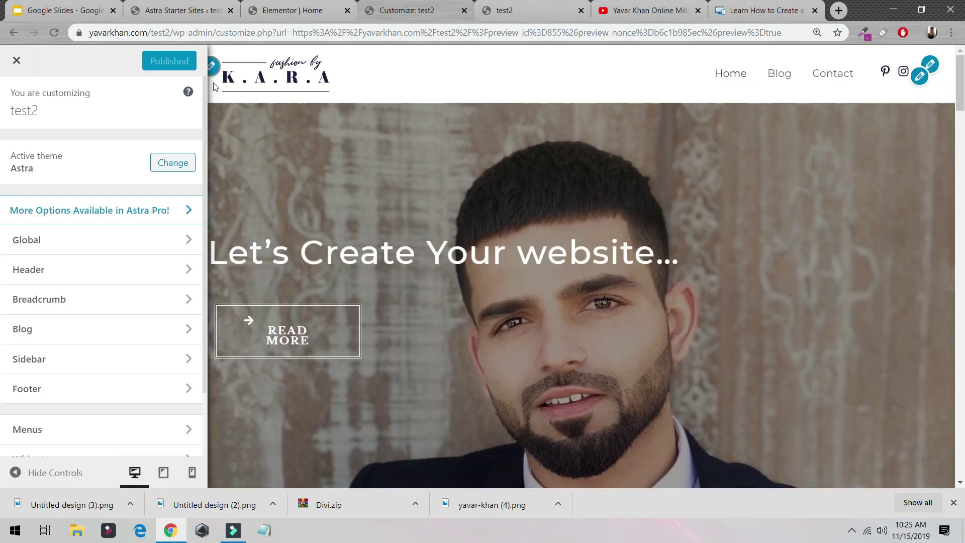
In Site Identity, upload yavar-khan (4) from Downloads as the replacement logo.
left_click(212, 66)
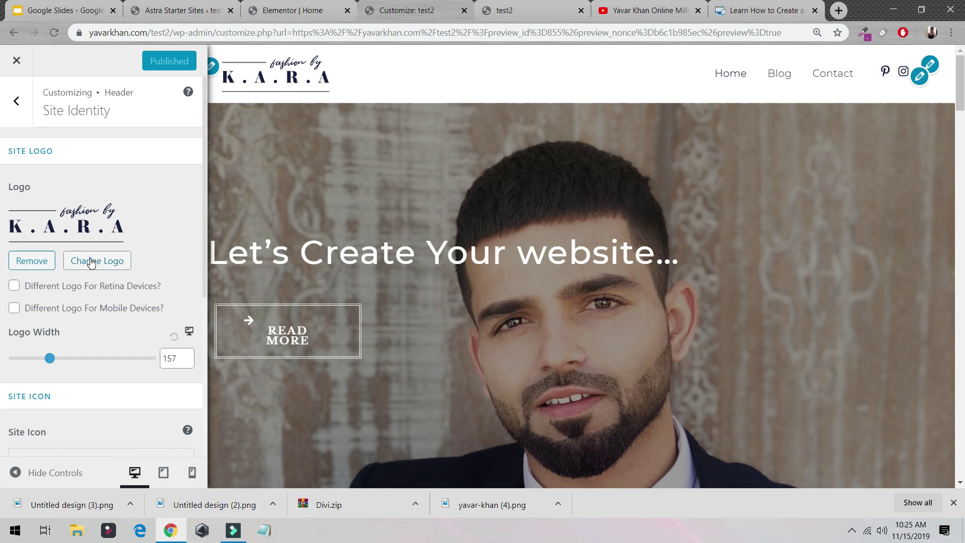
left_click(91, 262)
left_click(70, 117)
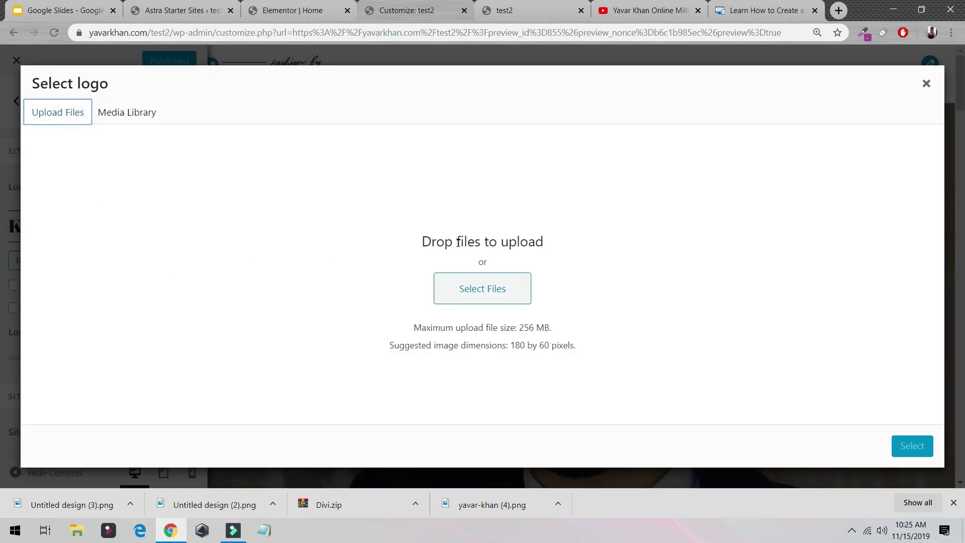
left_click(467, 302)
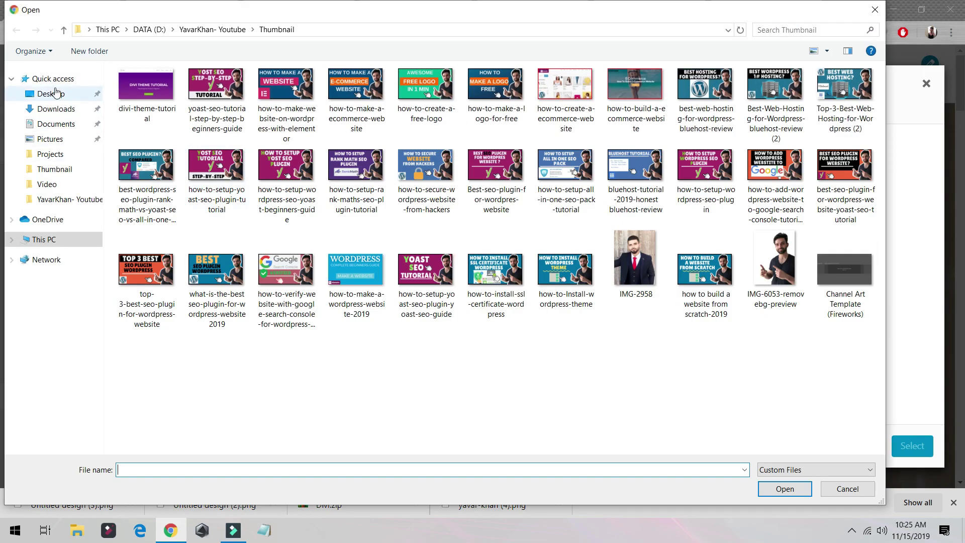
left_click(75, 109)
double_click(290, 124)
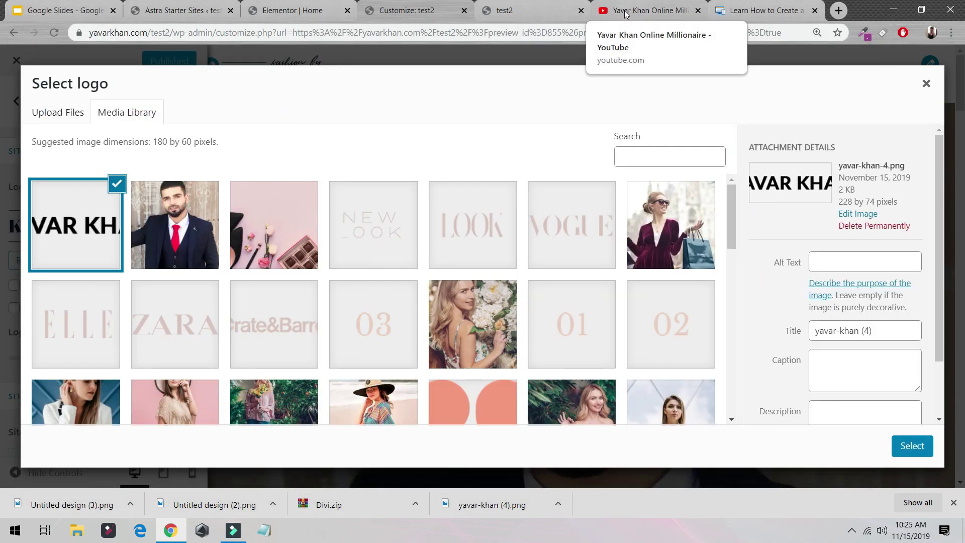
left_click(624, 14)
scroll(302, 275, "down", 7)
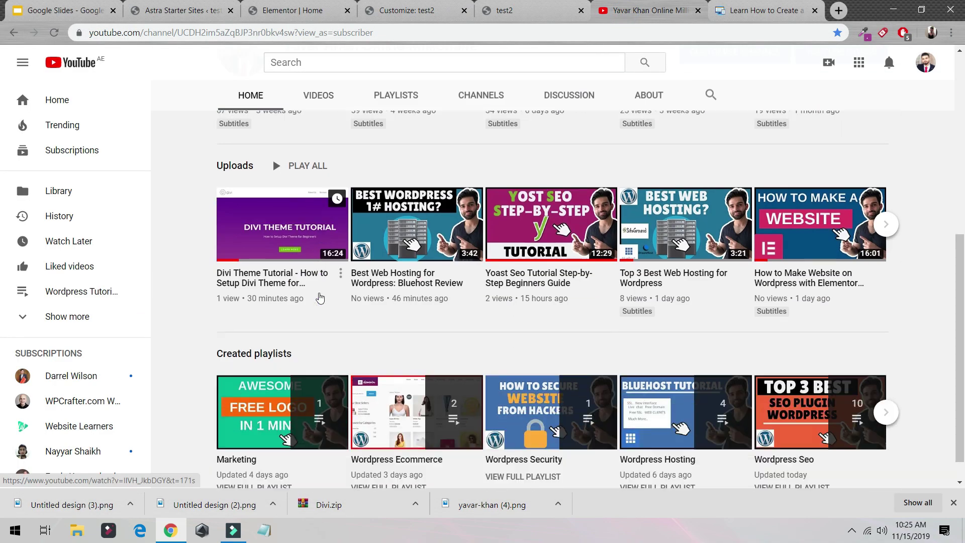
scroll(302, 275, "up", 7)
left_click(318, 285)
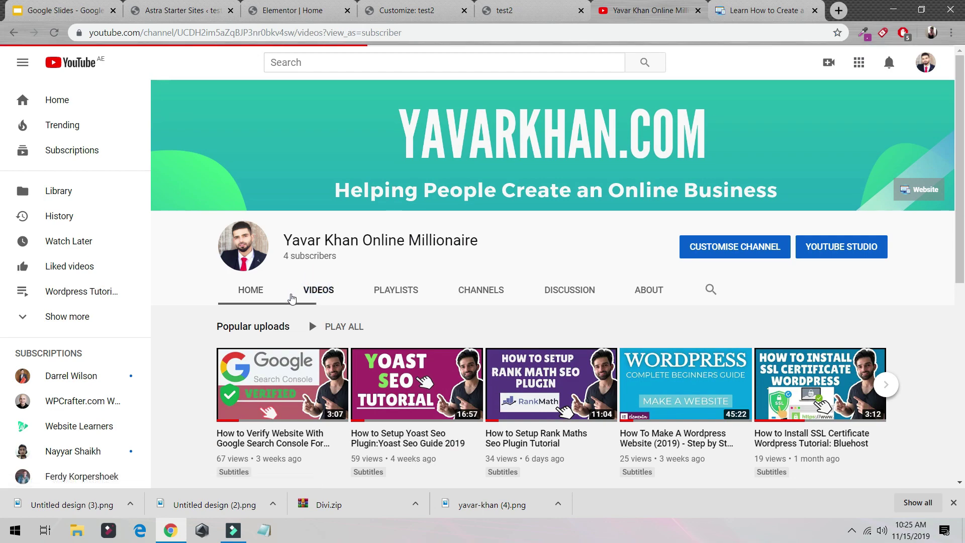
scroll(518, 377, "down", 5)
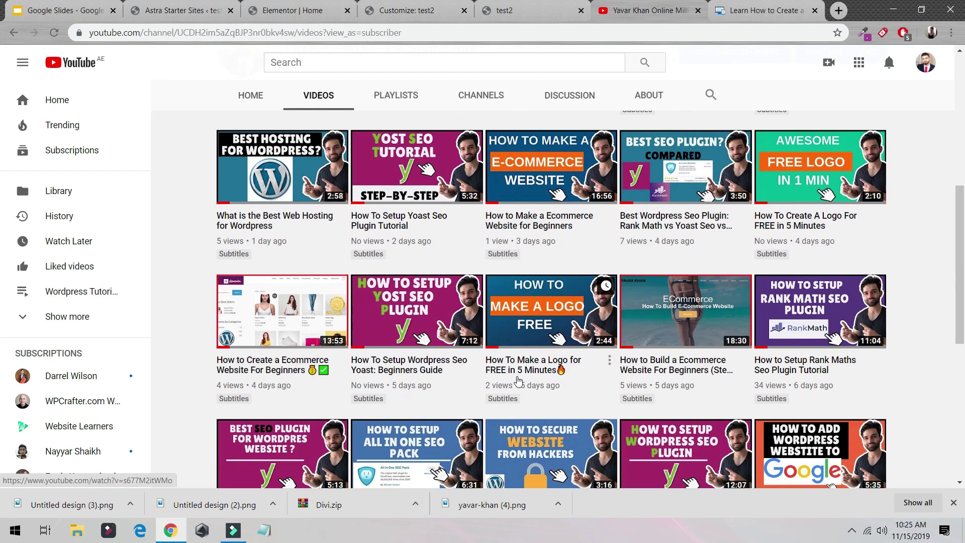
left_click(644, 12)
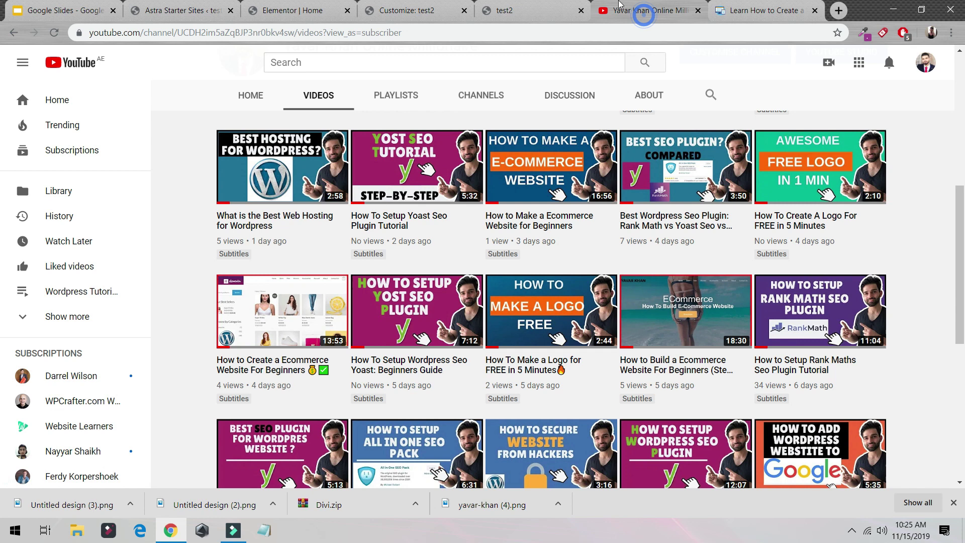
left_click(495, 9)
left_click(409, 14)
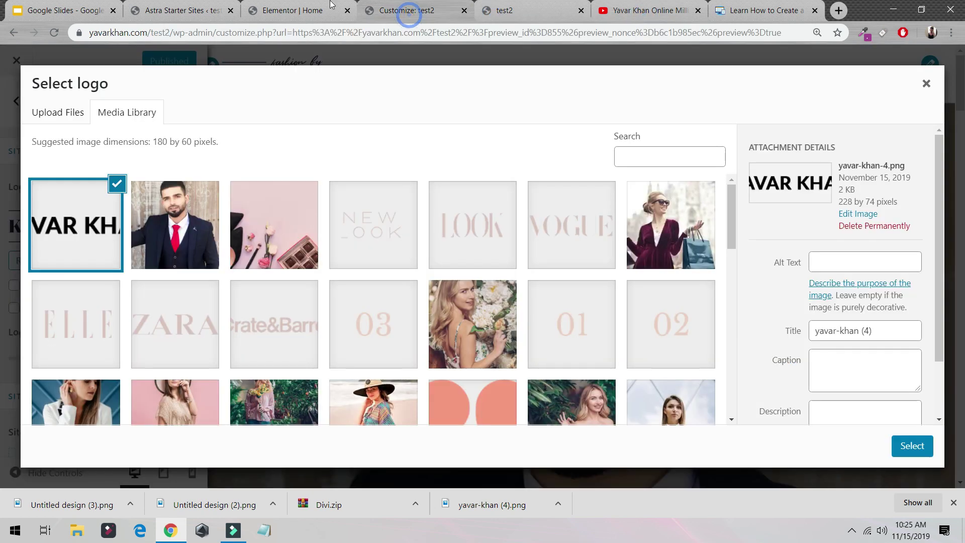
Select yavar-khan-4.png and crop it so YAVAR KHAN becomes the header logo.
left_click(900, 445)
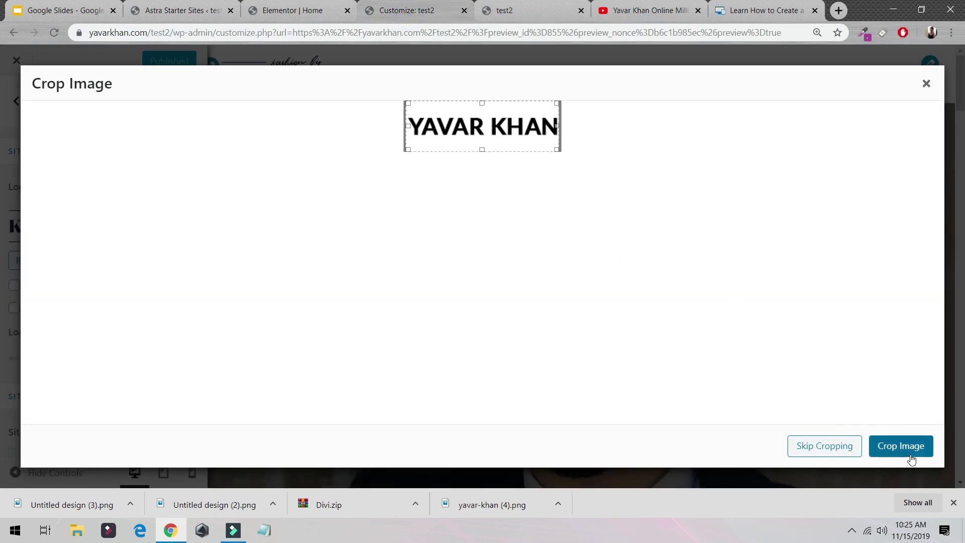
left_click(907, 451)
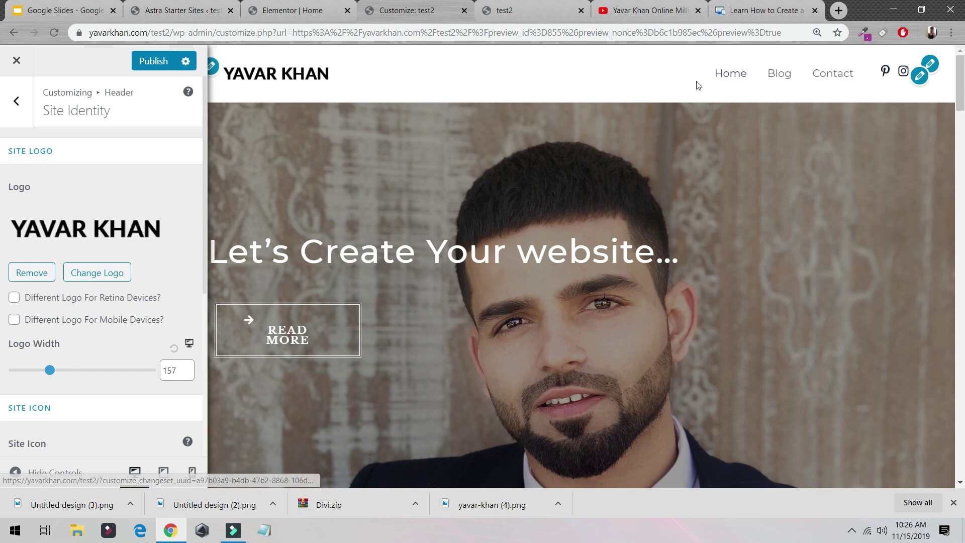
scroll(691, 318, "down", 10)
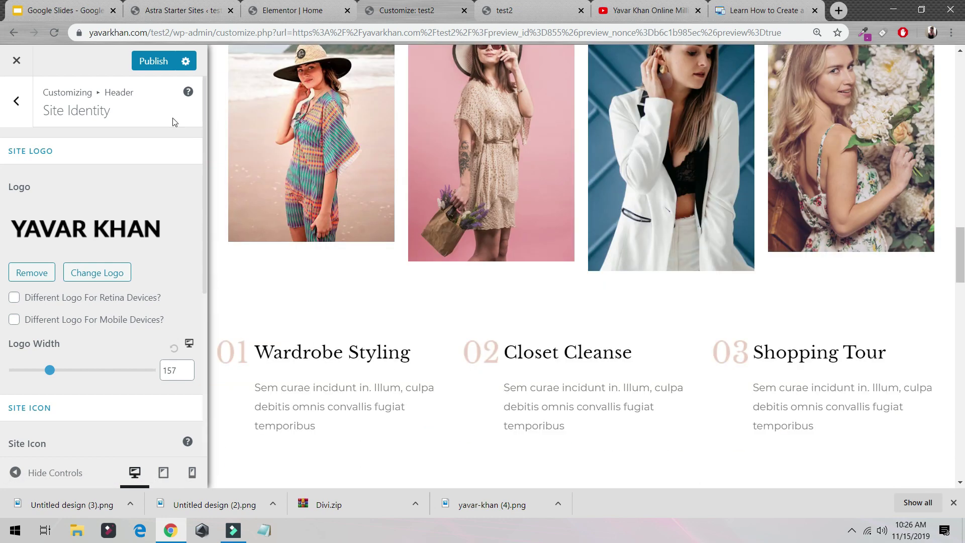
Leave the header settings and look over the Global > Typography settings.
left_click(14, 103)
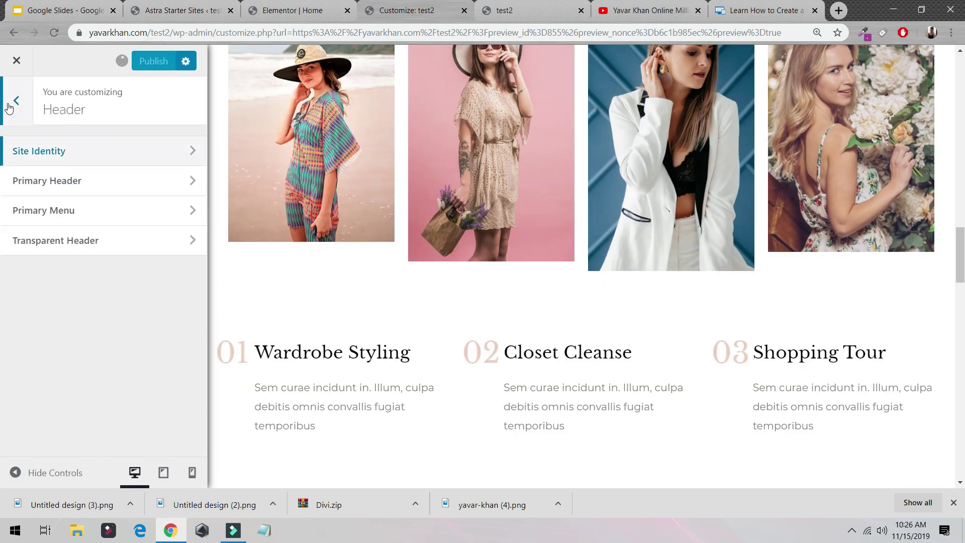
left_click(14, 103)
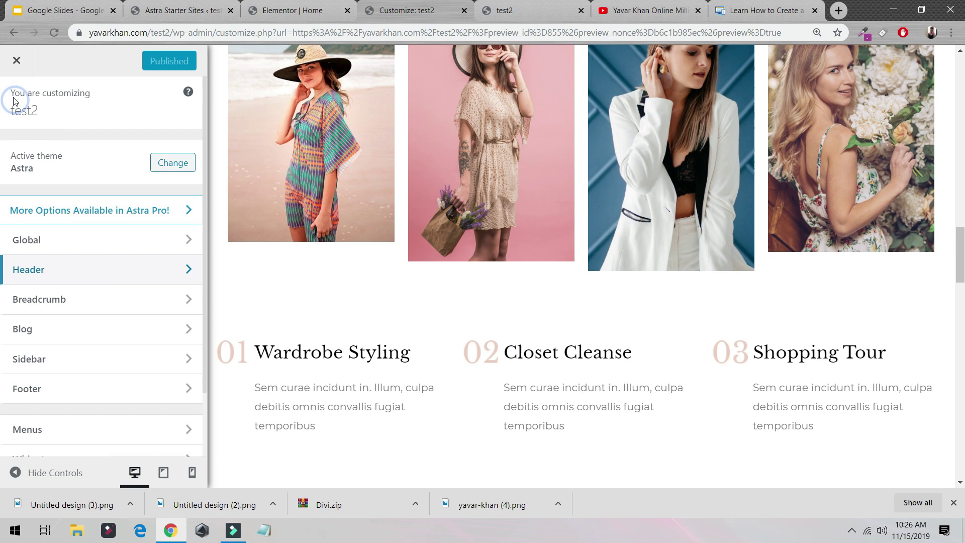
left_click(147, 239)
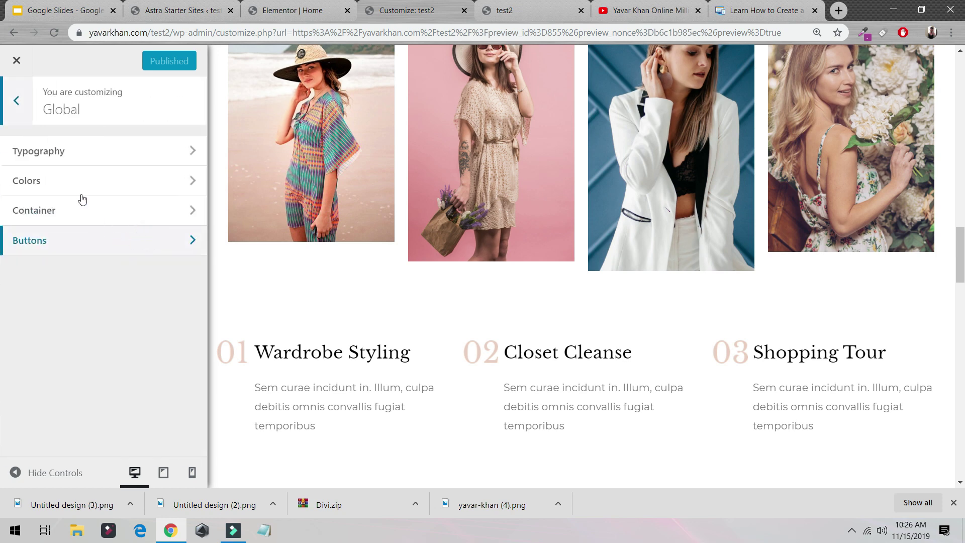
left_click(71, 152)
scroll(491, 262, "up", 5)
scroll(492, 262, "up", 5)
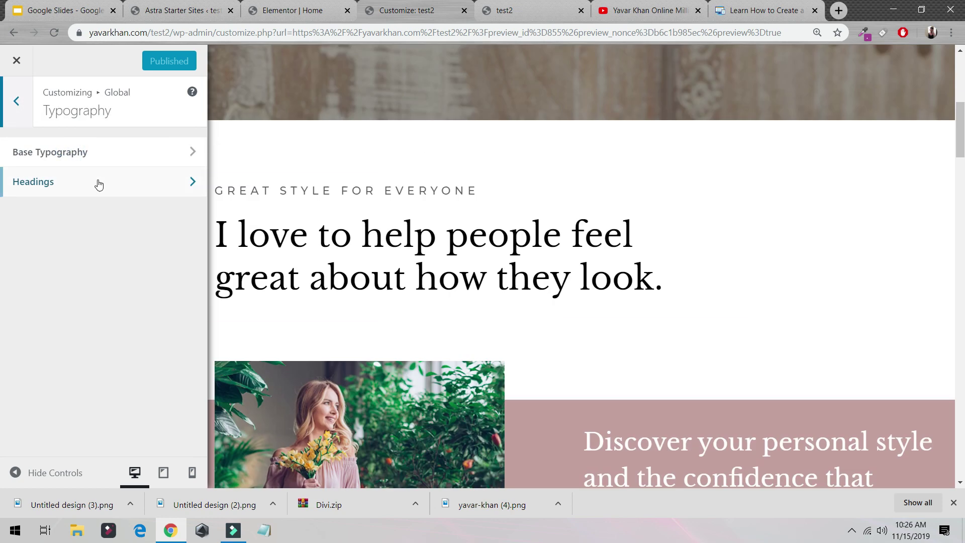
Return to the main Customizer panel and close the Customizer to view the site.
left_click(19, 120)
left_click(31, 119)
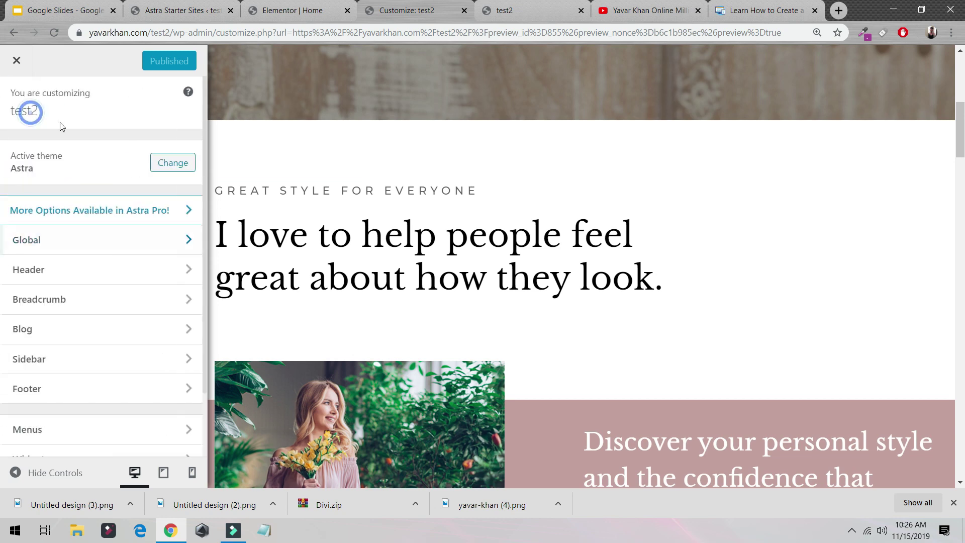
left_click(17, 61)
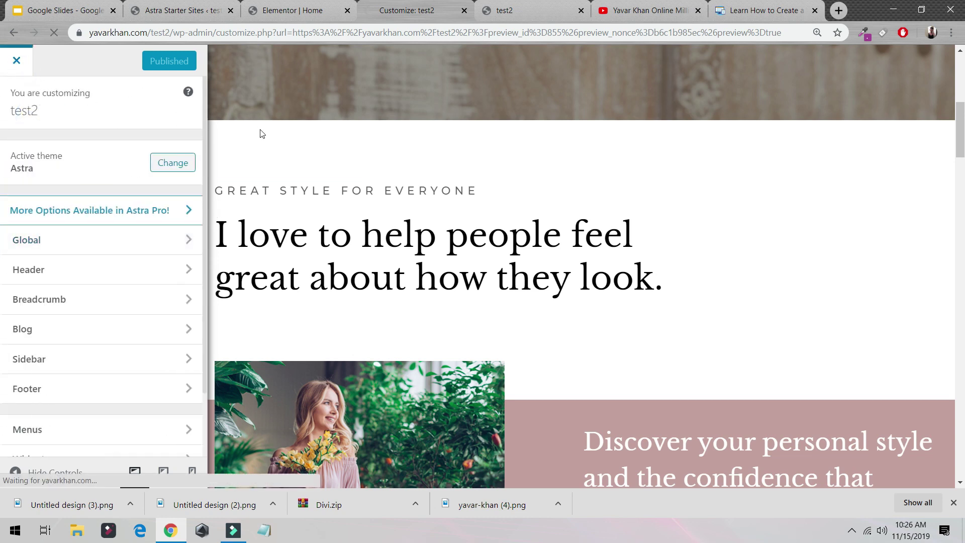
Scroll the live test2 home page to check the YAVAR KHAN logo above the hero section.
scroll(358, 213, "down", 5)
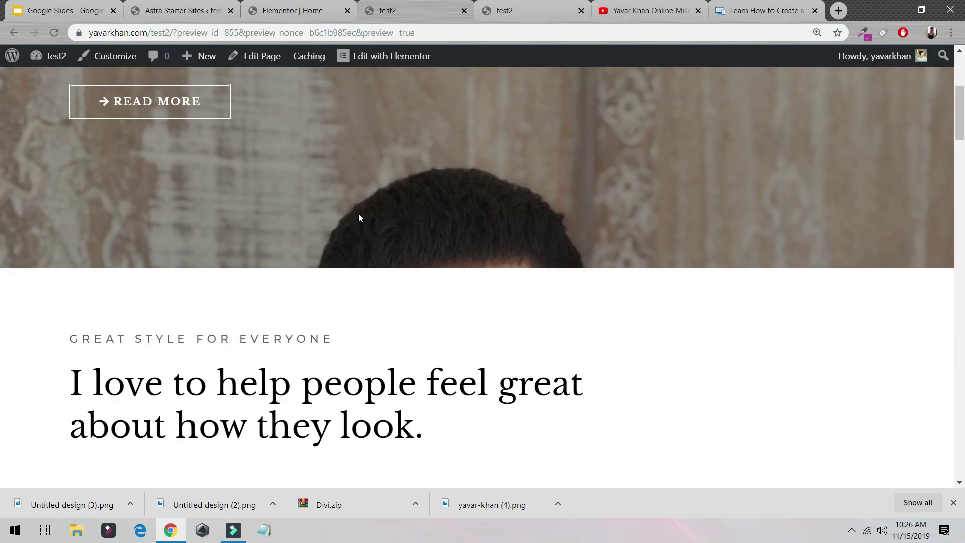
scroll(363, 224, "up", 5)
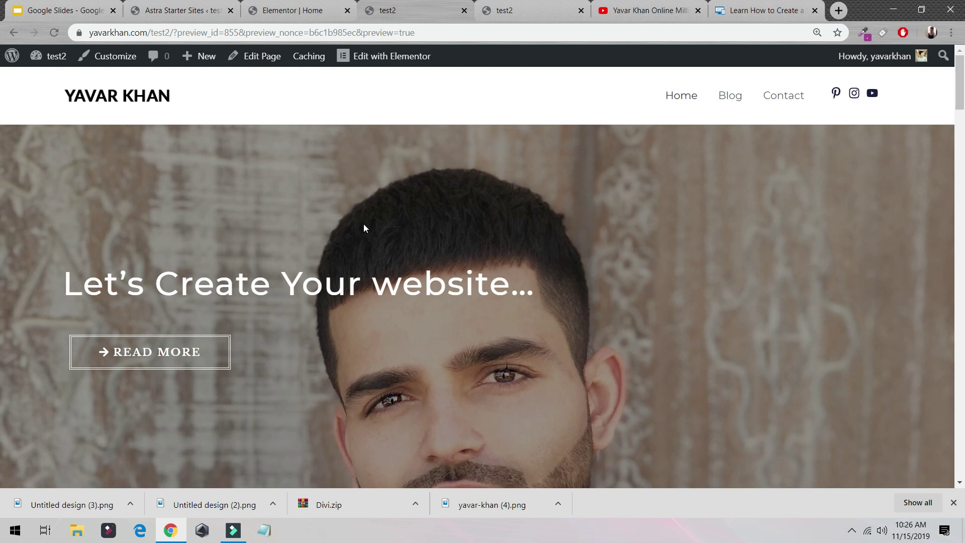